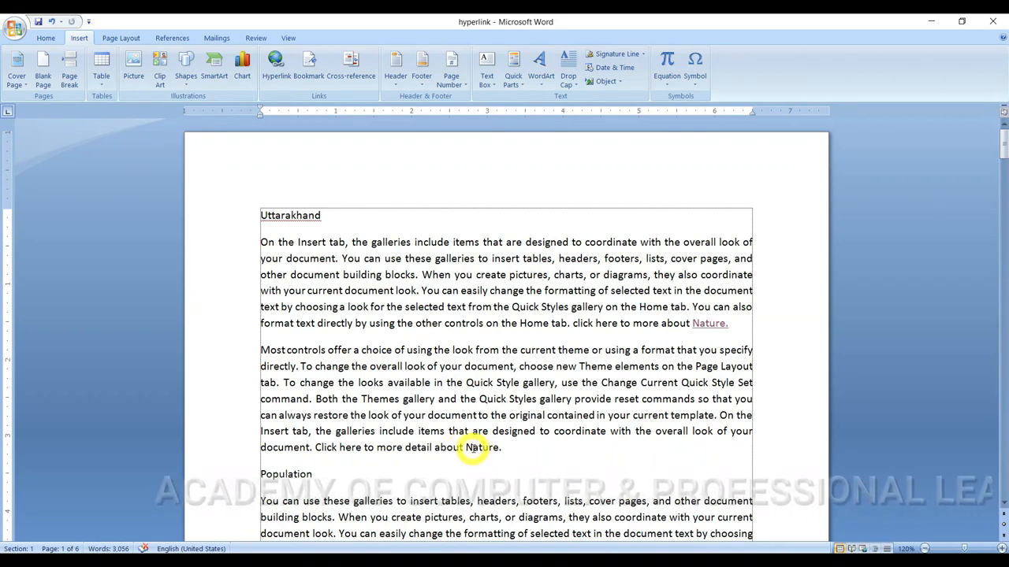
Step: Link the word "Nature" at the end of the second paragraph to the existing file nature.docx in the Documents folder
{"action": "double_click", "coordinate": [480, 448]}
{"action": "mouse_move", "coordinate": [482, 449]}
{"action": "left_mouse_down"}
{"action": "mouse_move", "coordinate": [486, 520]}
{"action": "mouse_move", "coordinate": [499, 448]}
{"action": "left_mouse_up"}
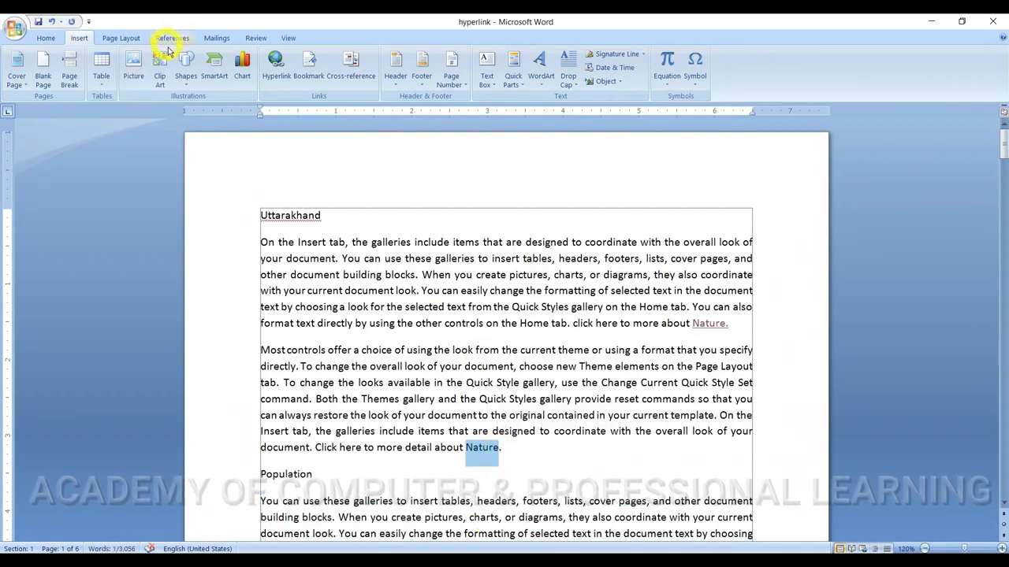
{"action": "left_click", "coordinate": [275, 63]}
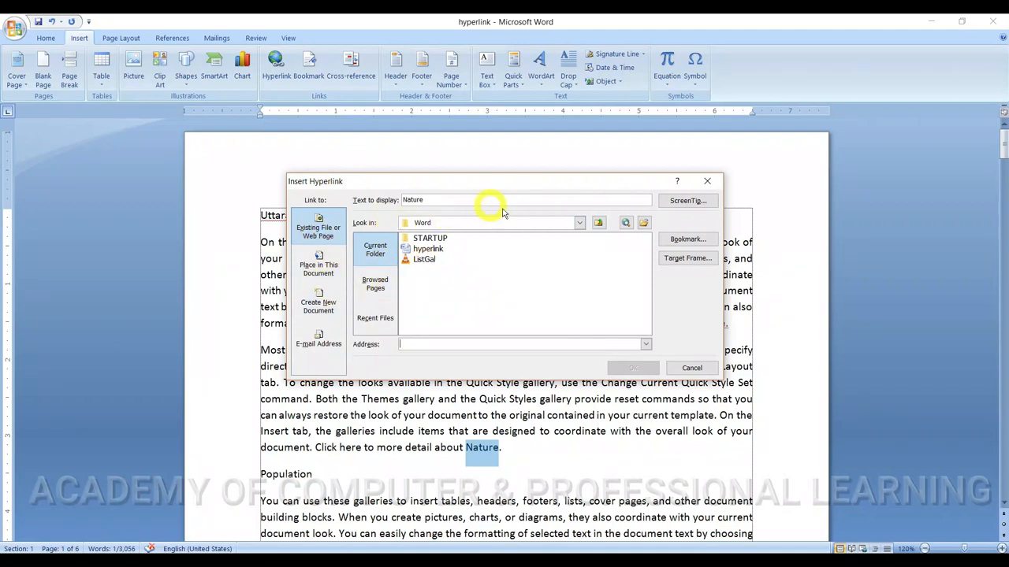
{"action": "left_click", "coordinate": [579, 223]}
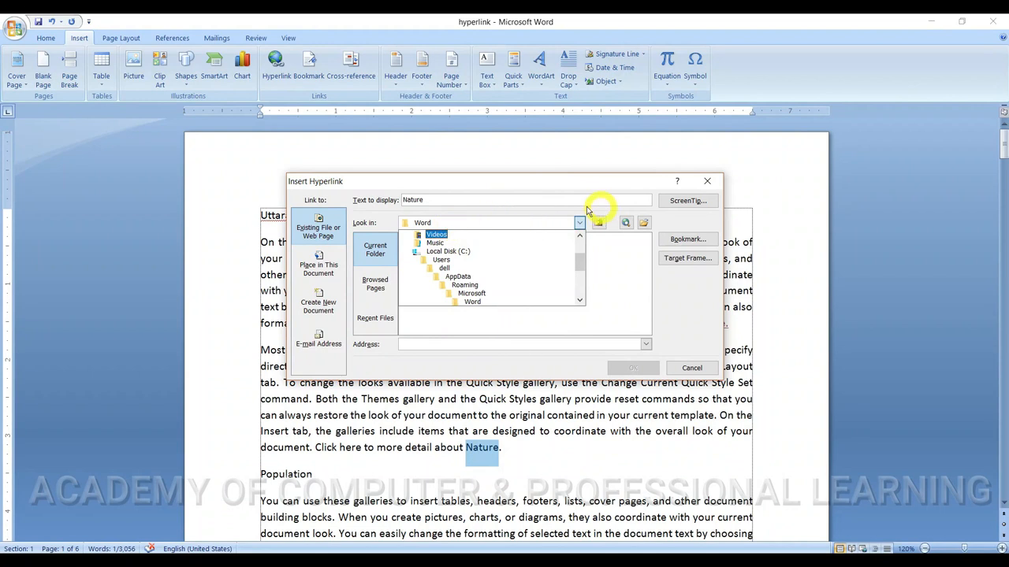
{"action": "left_click", "coordinate": [569, 208]}
{"action": "left_click", "coordinate": [346, 298]}
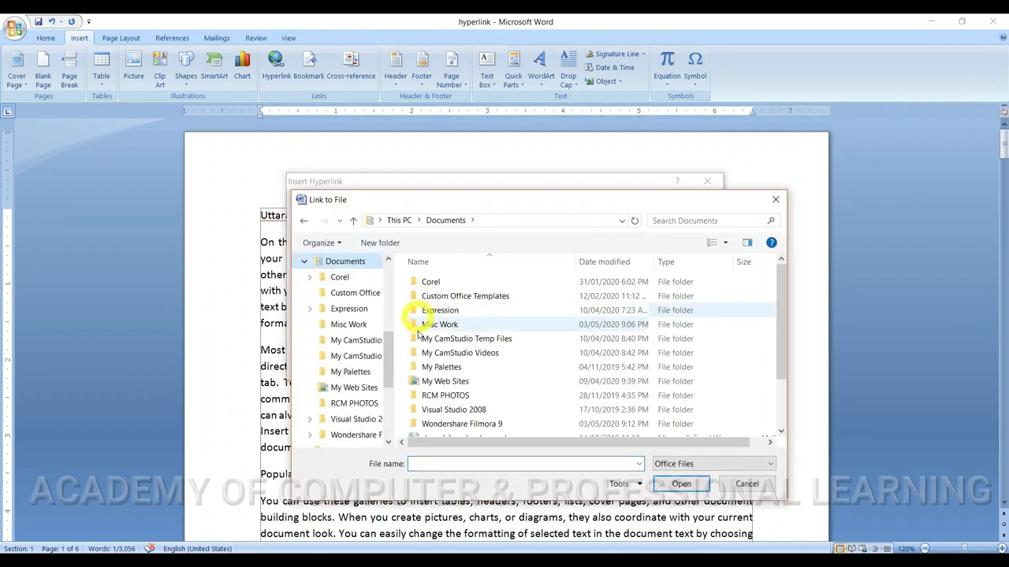
{"action": "scroll", "coordinate": [461, 354], "scroll_direction": "down", "scroll_amount": 2}
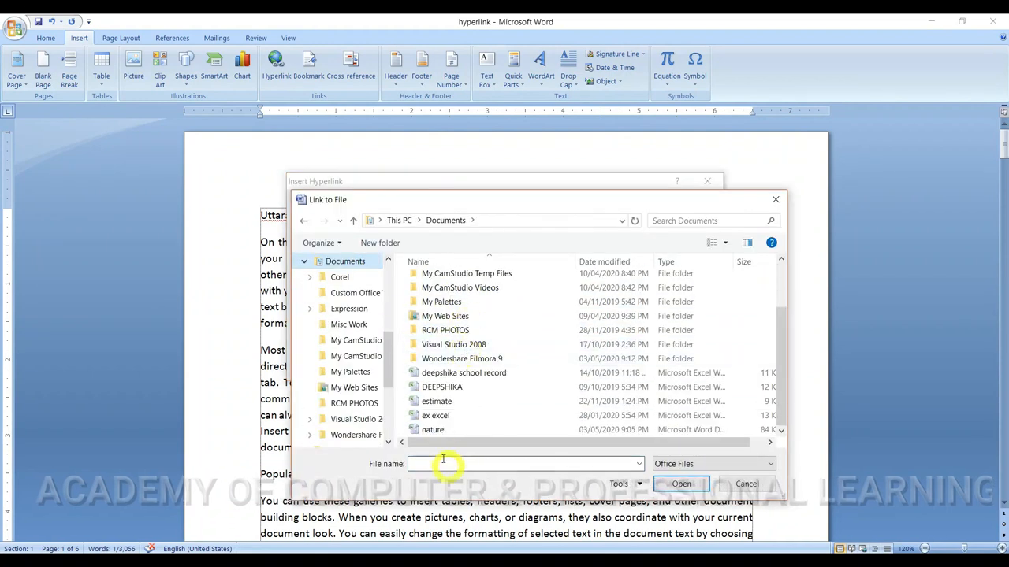
{"action": "left_click", "coordinate": [435, 430]}
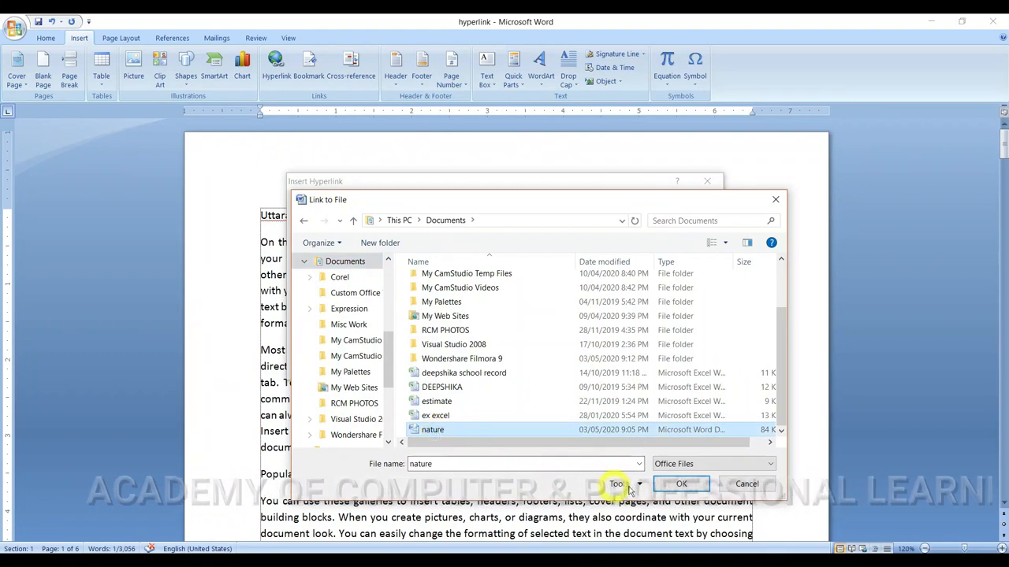
{"action": "left_click", "coordinate": [680, 483]}
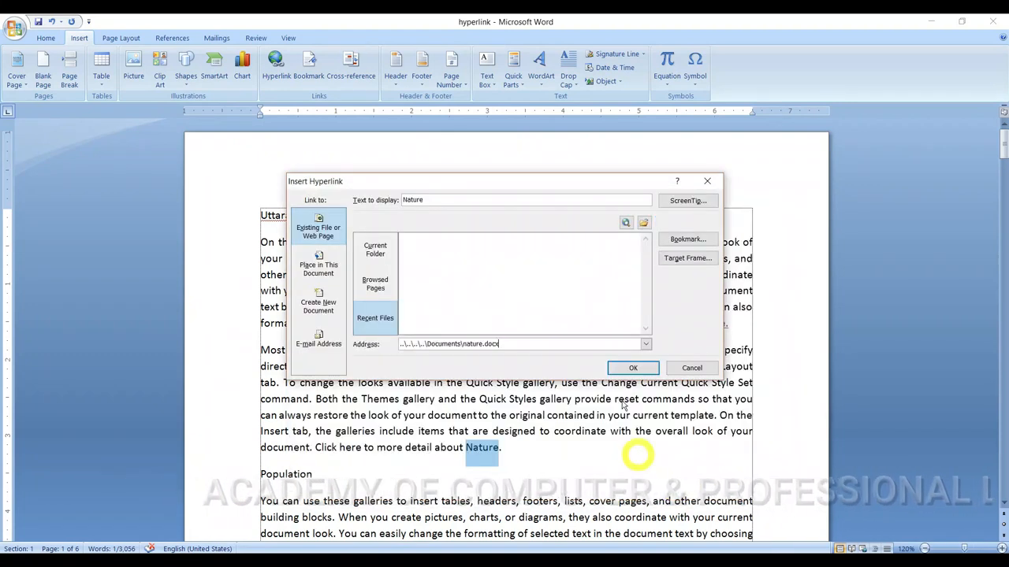
{"action": "left_click", "coordinate": [633, 368]}
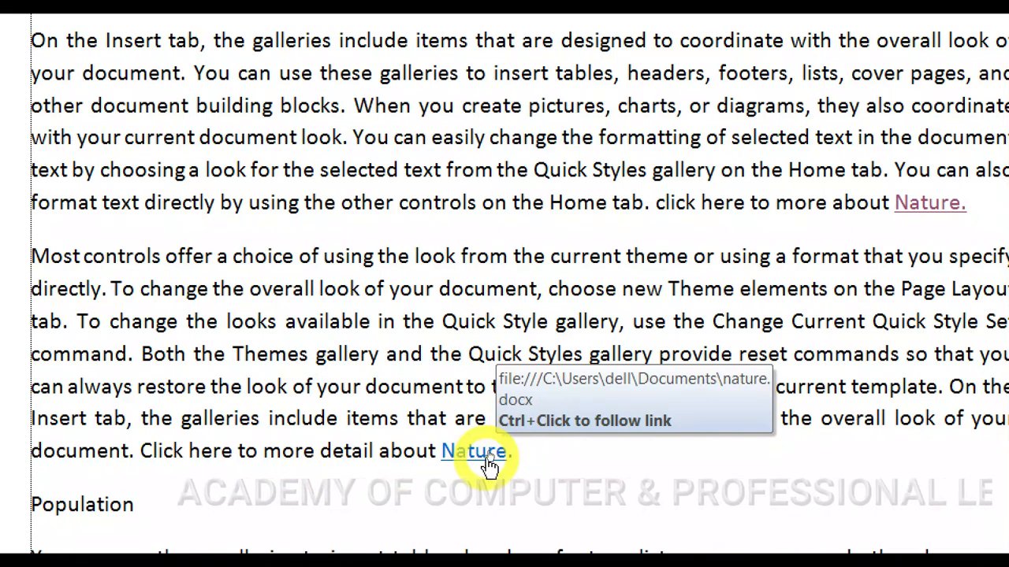
Step: Test the second paragraph's Nature link by following it and returning to the hyperlink document, twice
{"action": "left_click", "coordinate": [487, 457], "text": "ctrl"}
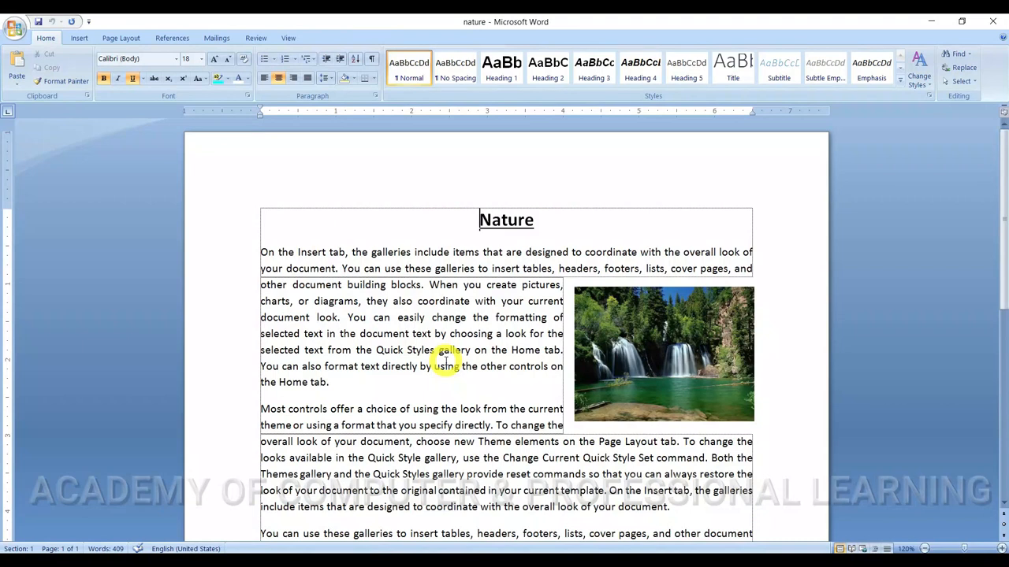
{"action": "key", "text": "alt+Tab"}
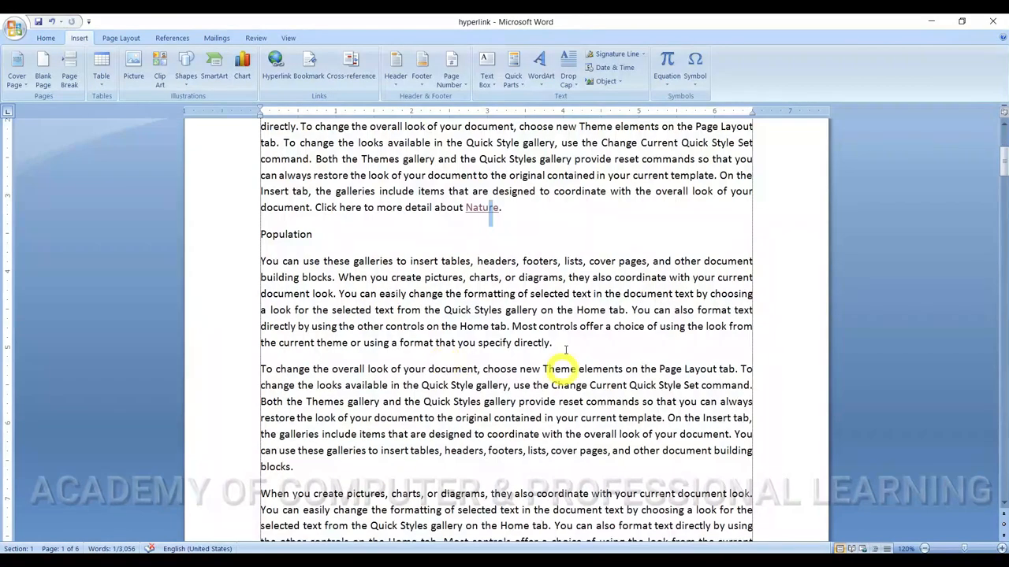
{"action": "left_click", "coordinate": [569, 279]}
{"action": "scroll", "coordinate": [524, 290], "scroll_direction": "up", "scroll_amount": 2}
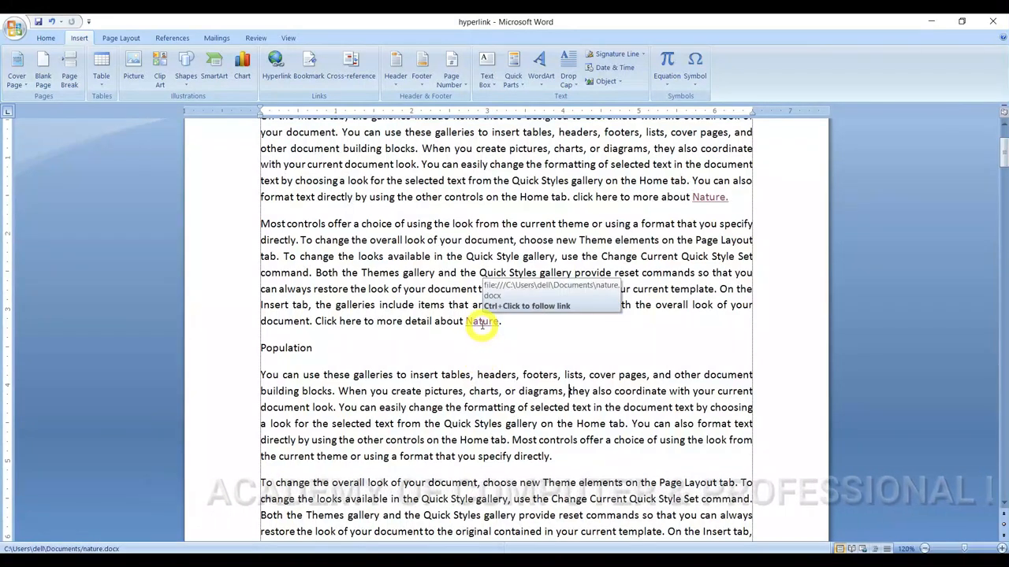
{"action": "left_click", "coordinate": [481, 322], "text": "ctrl"}
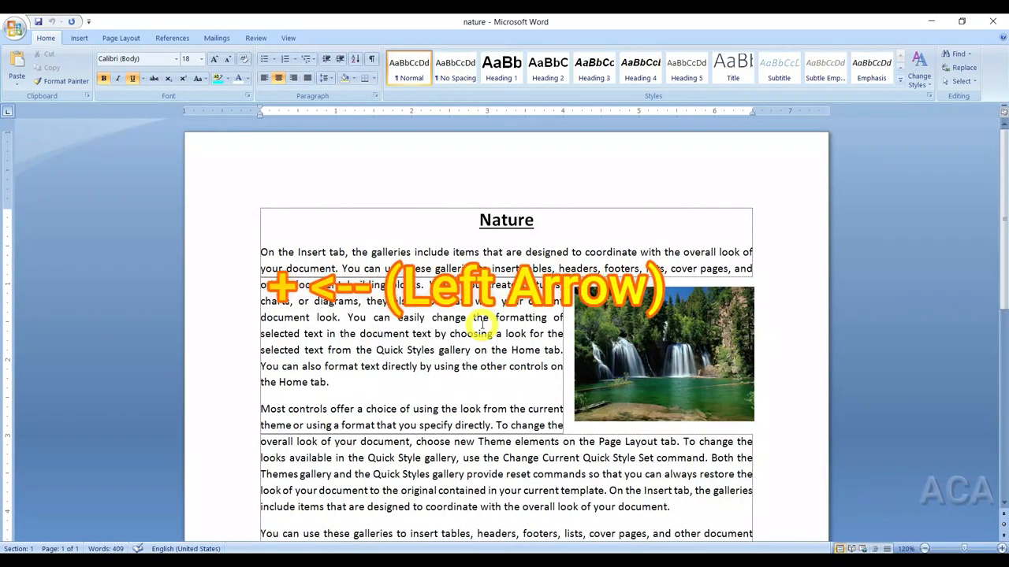
{"action": "key", "text": "alt+Left"}
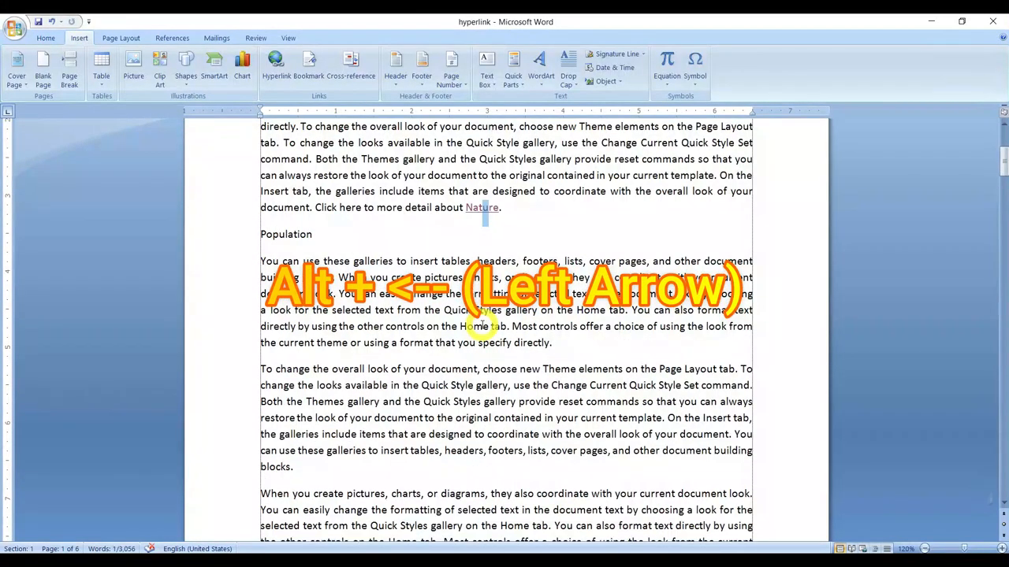
Step: Add "To See the picture click here." after the first Population paragraph and link those words to picture 001.jpg0 in the Wallpapers folder on F:
{"action": "left_click", "coordinate": [542, 262]}
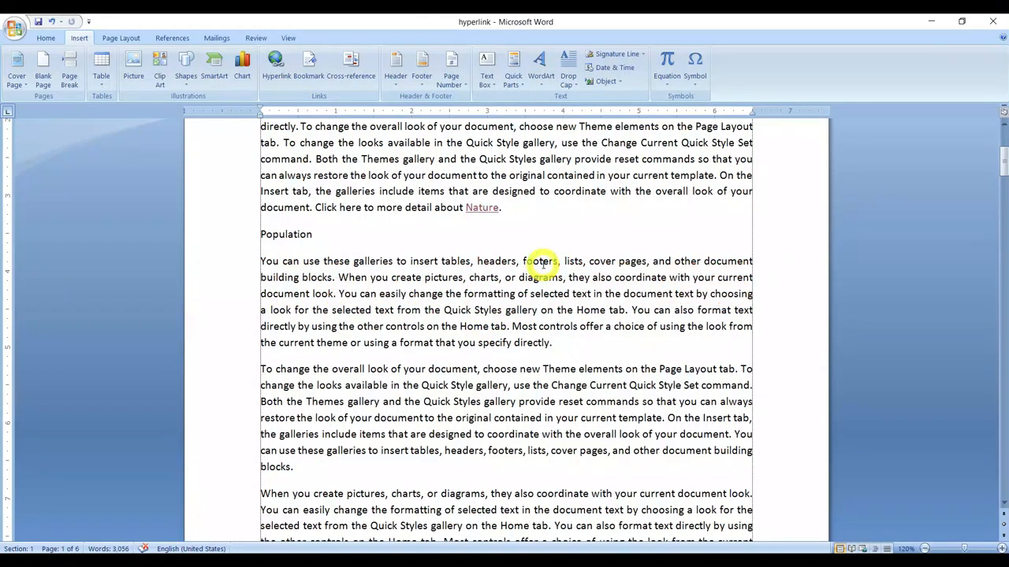
{"action": "scroll", "coordinate": [542, 264], "scroll_direction": "up", "scroll_amount": 2}
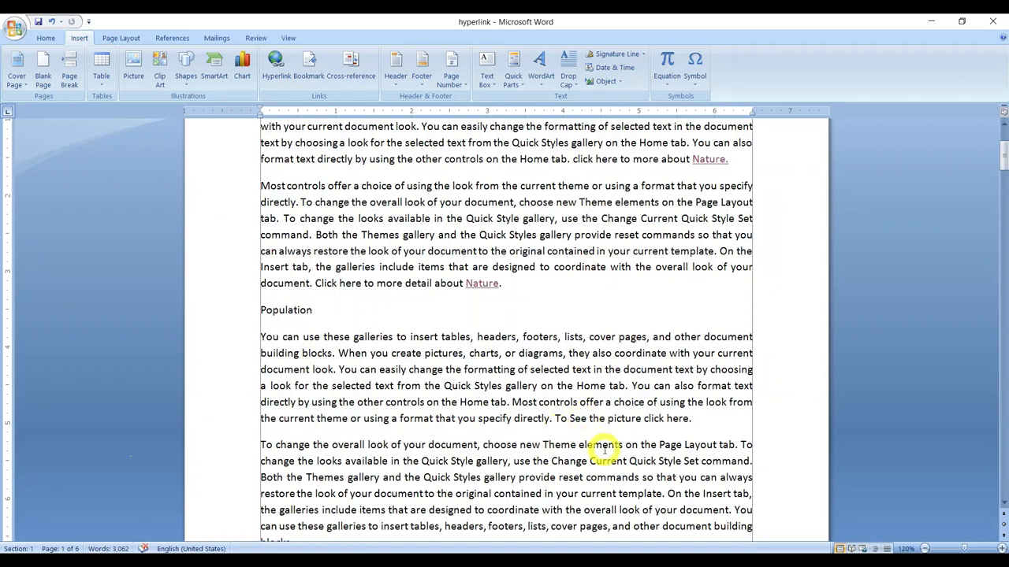
{"action": "left_click_drag", "start_coordinate": [557, 419], "coordinate": [690, 419]}
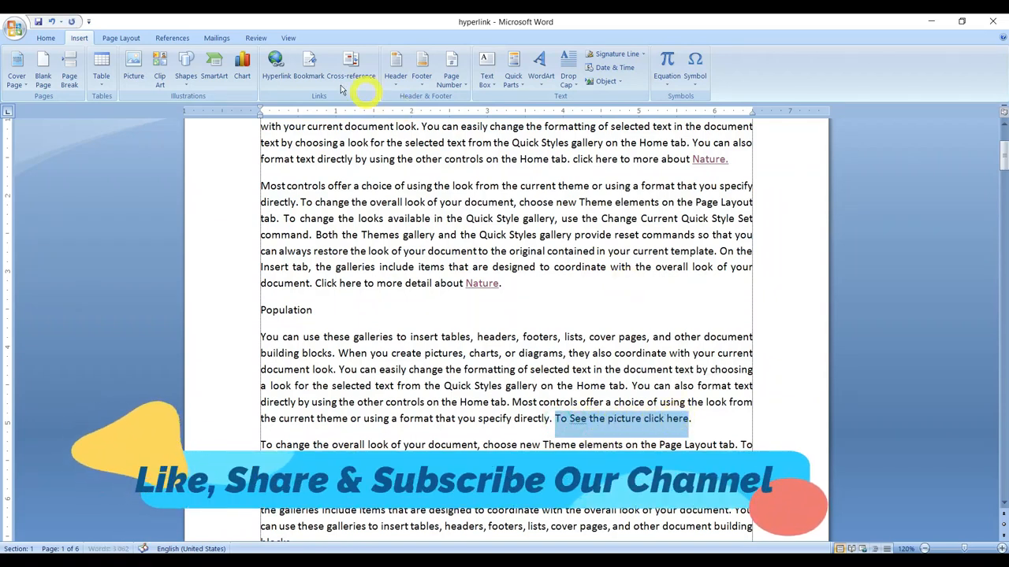
{"action": "left_click", "coordinate": [275, 63]}
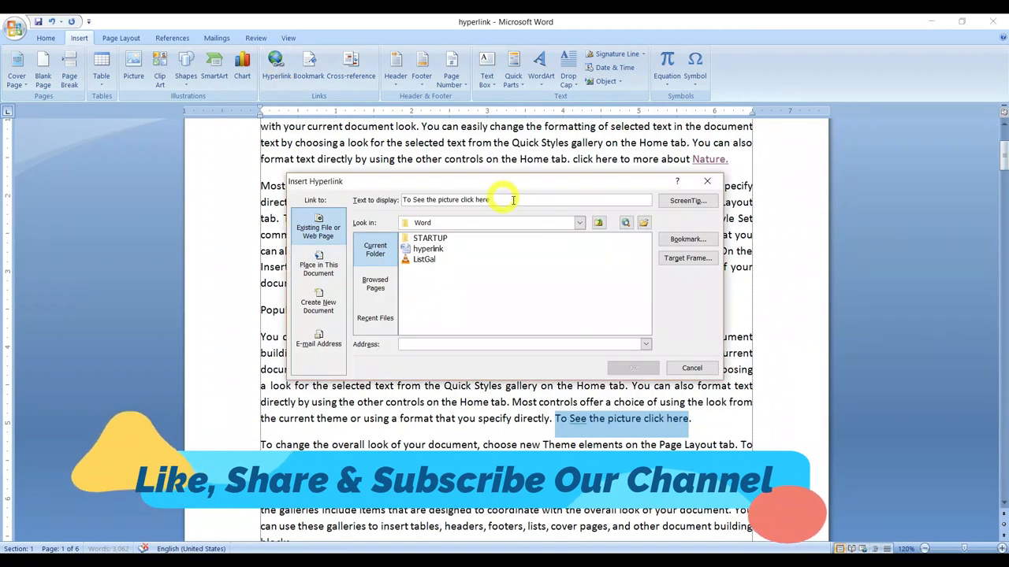
{"action": "left_click", "coordinate": [643, 225]}
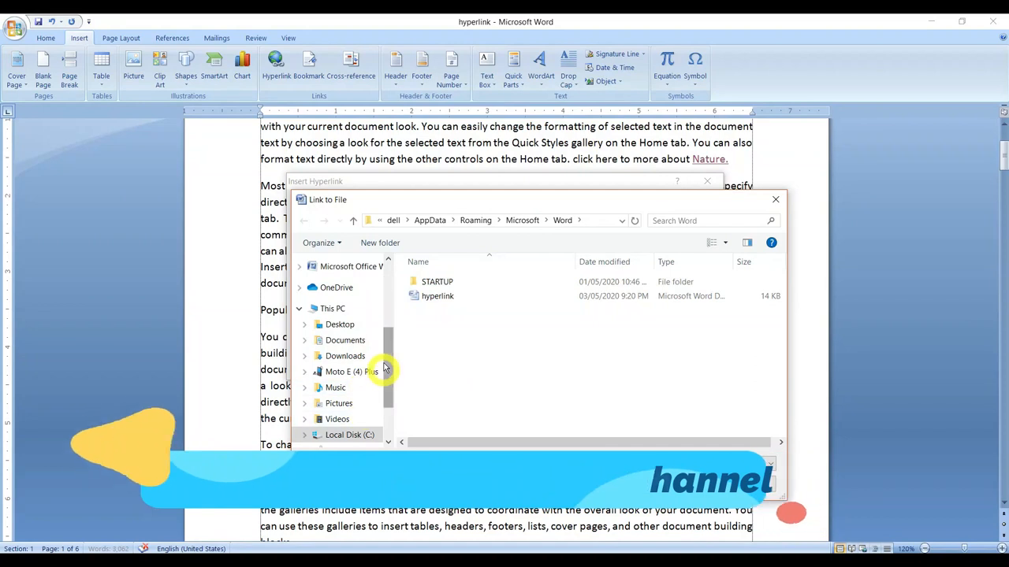
{"action": "left_click_drag", "start_coordinate": [387, 349], "coordinate": [387, 406]}
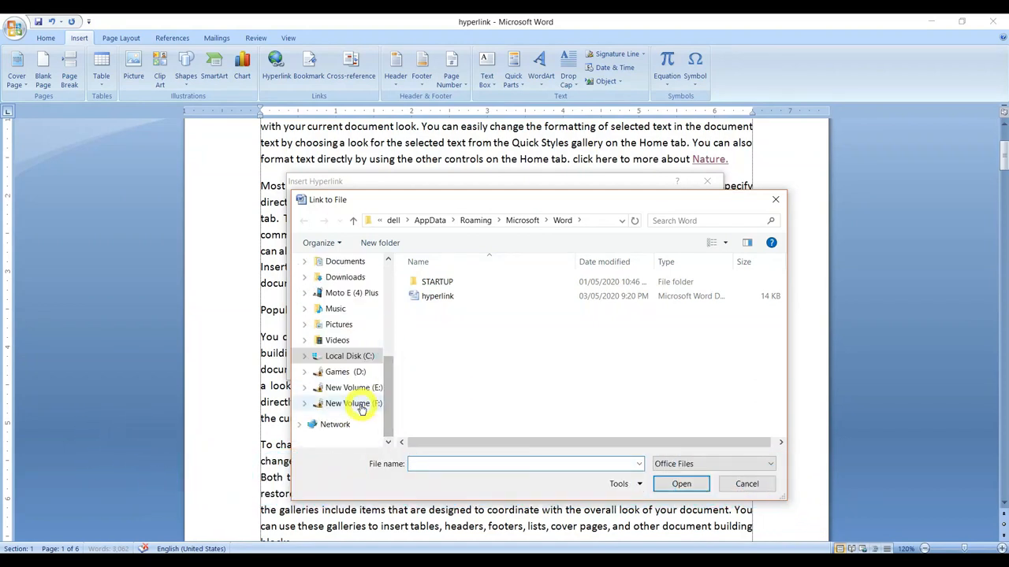
{"action": "left_click", "coordinate": [361, 404]}
{"action": "left_click_drag", "start_coordinate": [781, 299], "coordinate": [781, 367]}
{"action": "double_click", "coordinate": [463, 369]}
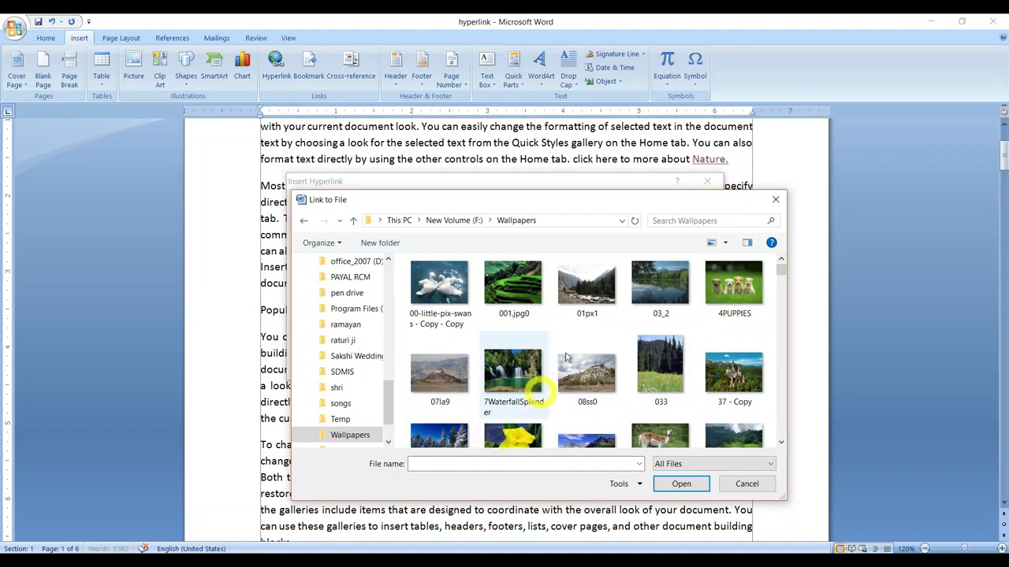
{"action": "left_click", "coordinate": [527, 288]}
{"action": "left_click", "coordinate": [678, 485]}
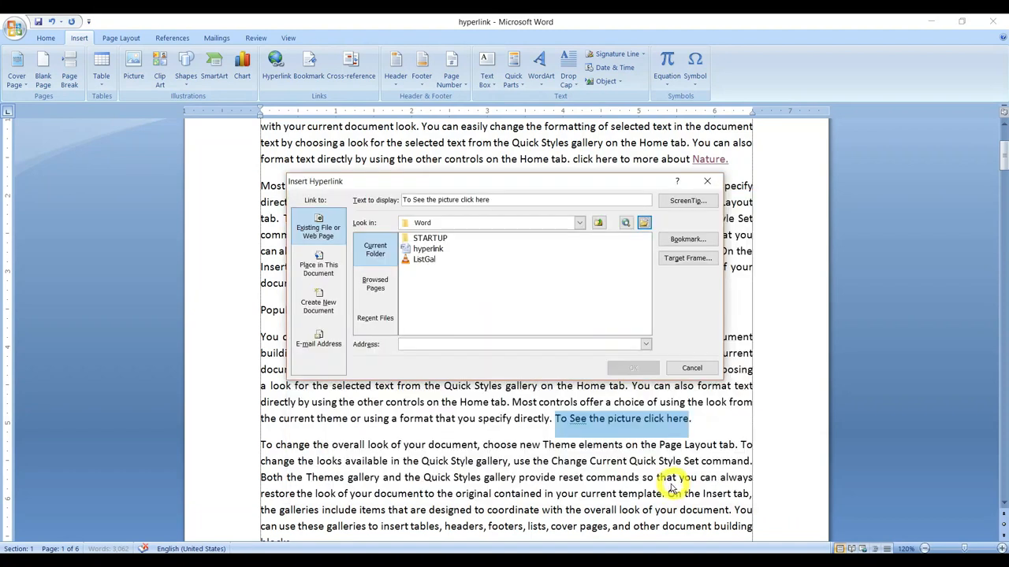
{"action": "left_click", "coordinate": [633, 368]}
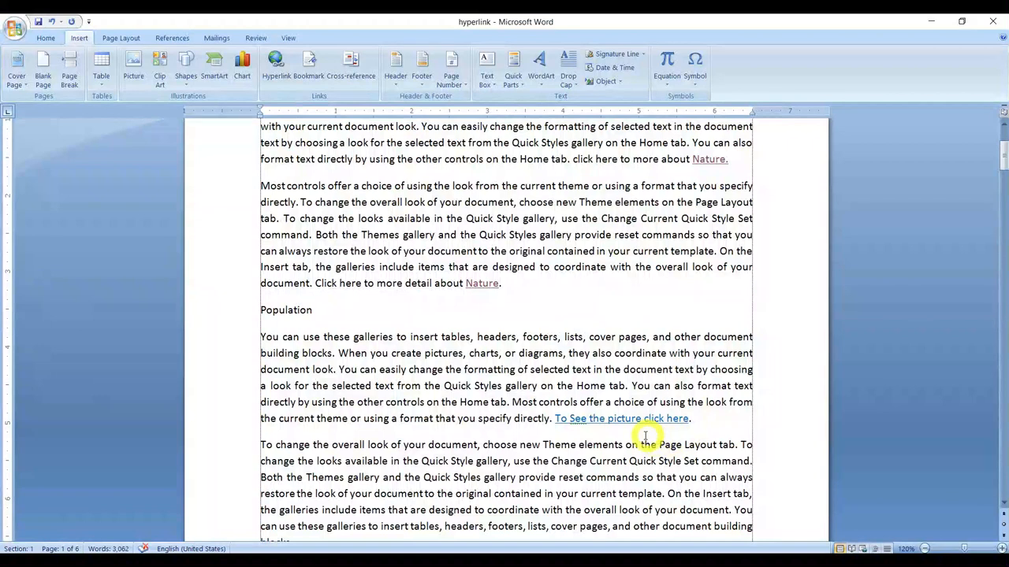
Step: Follow the "To See the picture click here" link to view the picture, and close the picture viewer
{"action": "left_click", "coordinate": [644, 423], "text": "ctrl"}
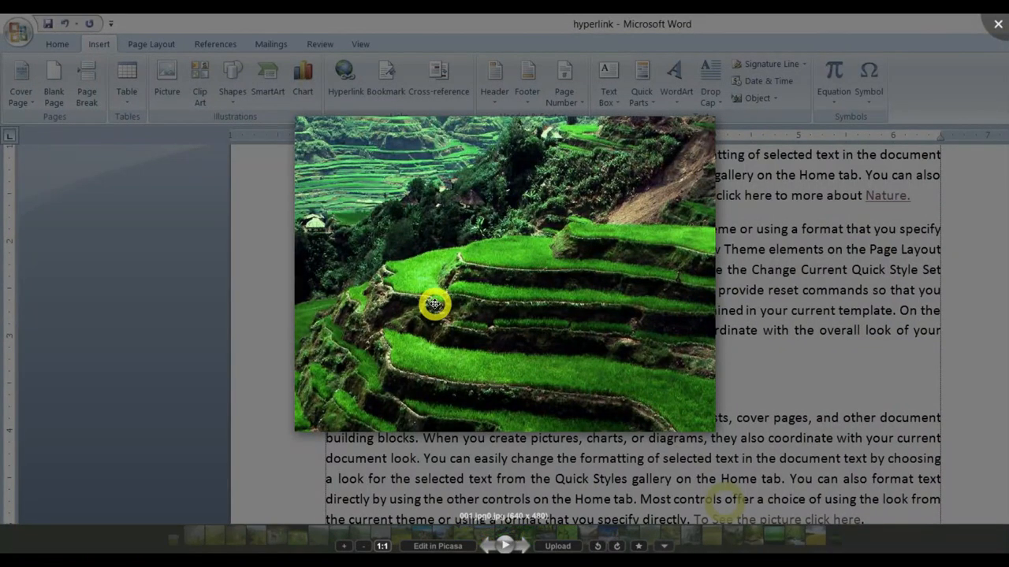
{"action": "left_click", "coordinate": [998, 29]}
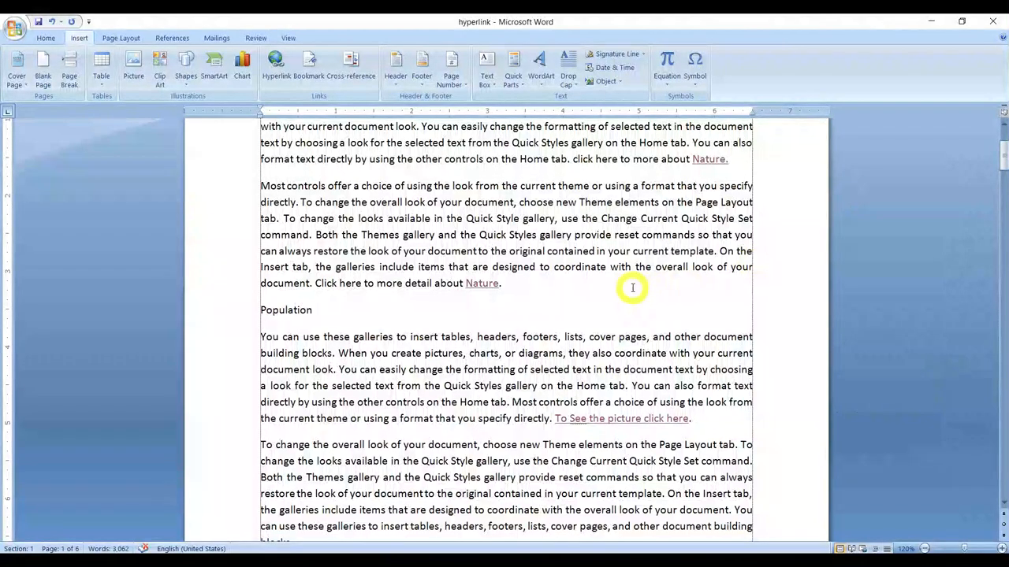
{"action": "left_click", "coordinate": [562, 292]}
{"action": "scroll", "coordinate": [566, 280], "scroll_direction": "down", "scroll_amount": 2}
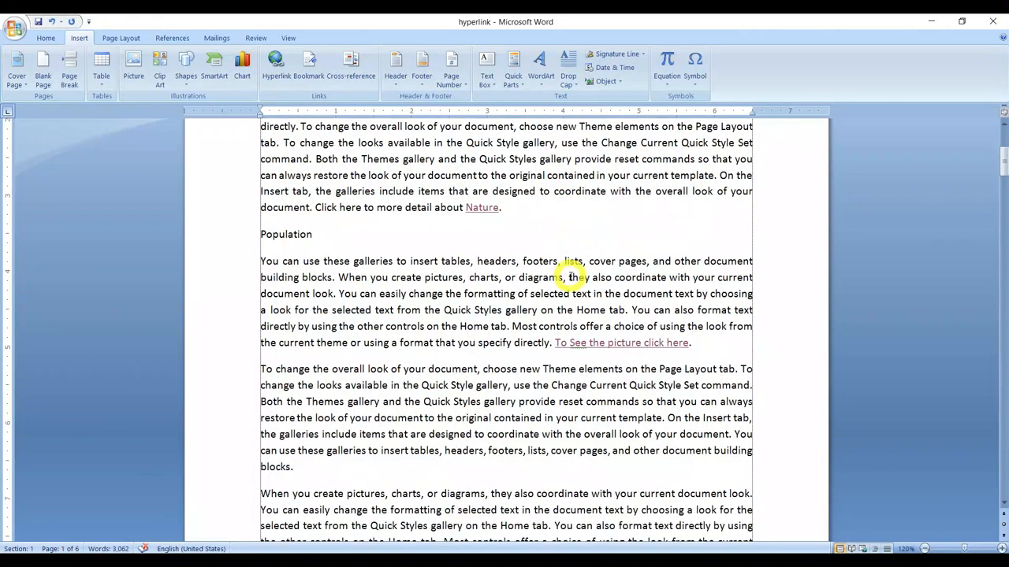
{"action": "scroll", "coordinate": [509, 289], "scroll_direction": "up", "scroll_amount": 3}
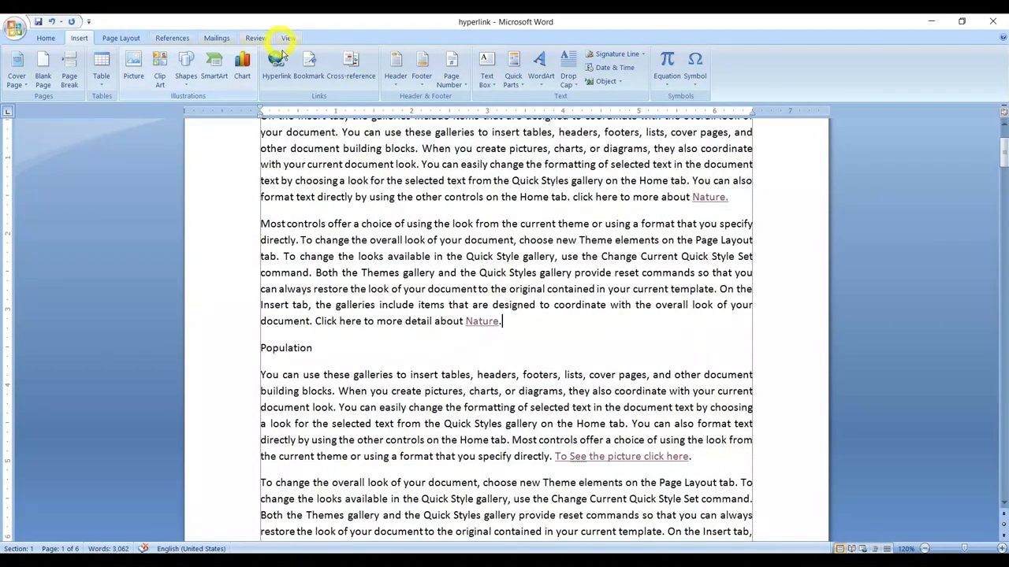
{"action": "left_click", "coordinate": [439, 197]}
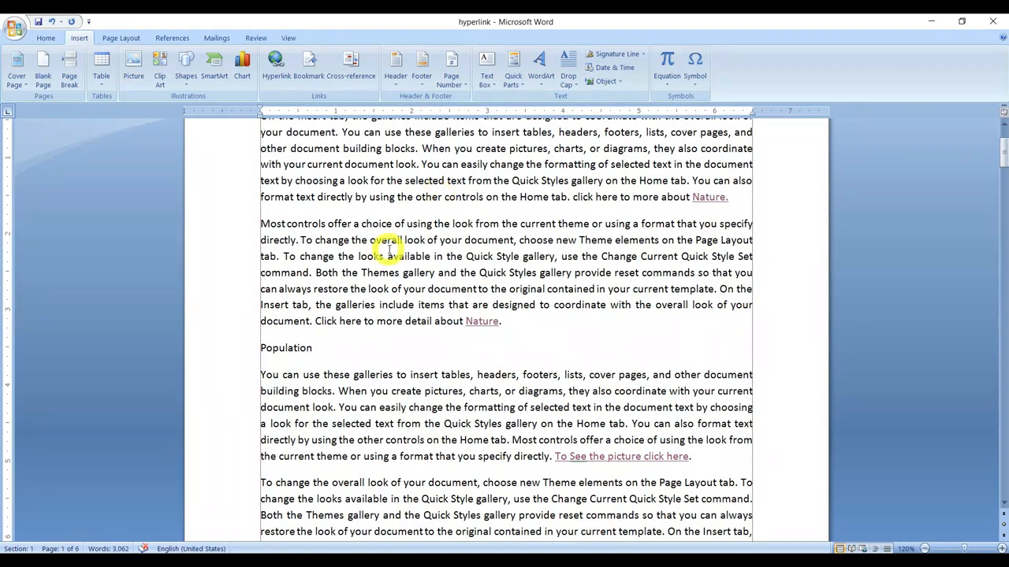
{"action": "scroll", "coordinate": [394, 247], "scroll_direction": "up", "scroll_amount": 2}
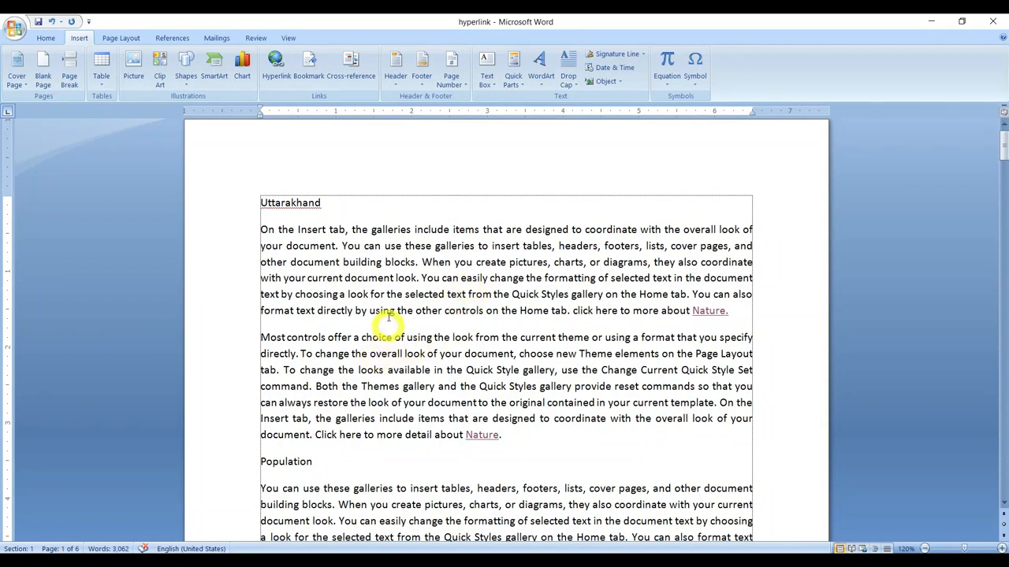
{"action": "scroll", "coordinate": [398, 236], "scroll_direction": "down", "scroll_amount": 3}
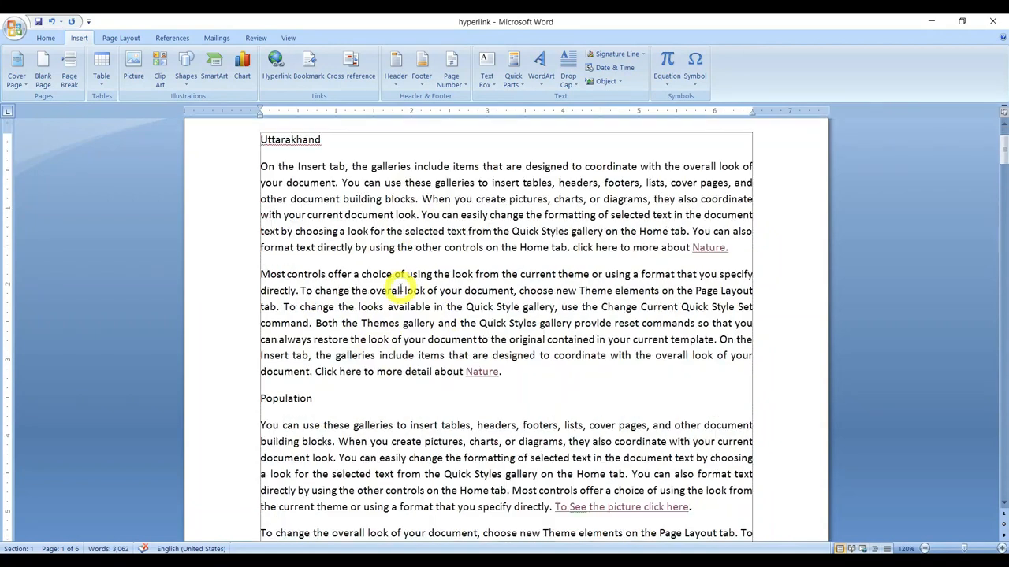
{"action": "scroll", "coordinate": [436, 347], "scroll_direction": "up", "scroll_amount": 1}
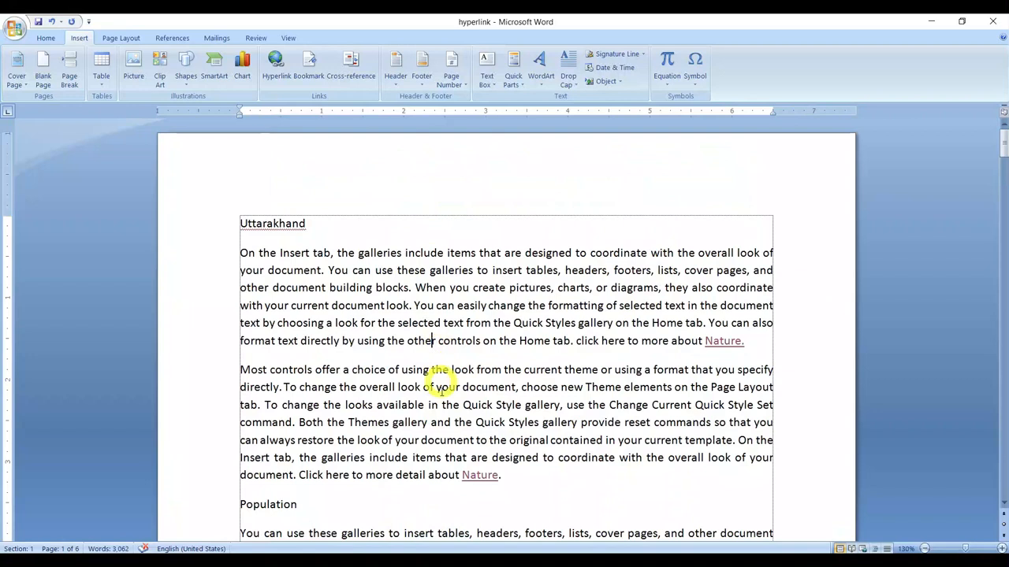
Step: Bookmark the words "insert tables," in the first Population paragraph under the name insert_table
{"action": "scroll", "coordinate": [443, 385], "scroll_direction": "down", "scroll_amount": 2}
{"action": "left_click_drag", "start_coordinate": [403, 451], "coordinate": [470, 450]}
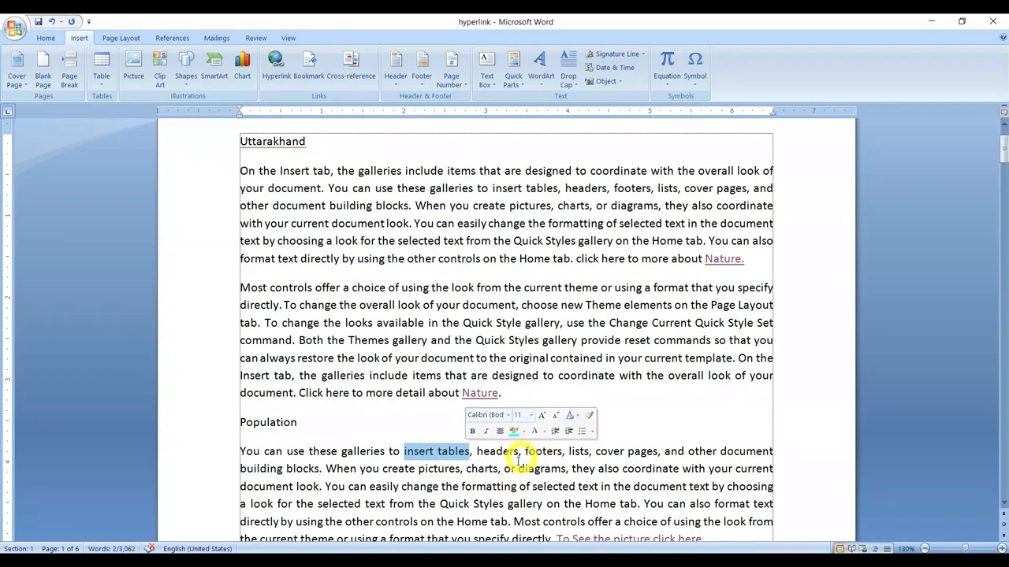
{"action": "left_click", "coordinate": [414, 451]}
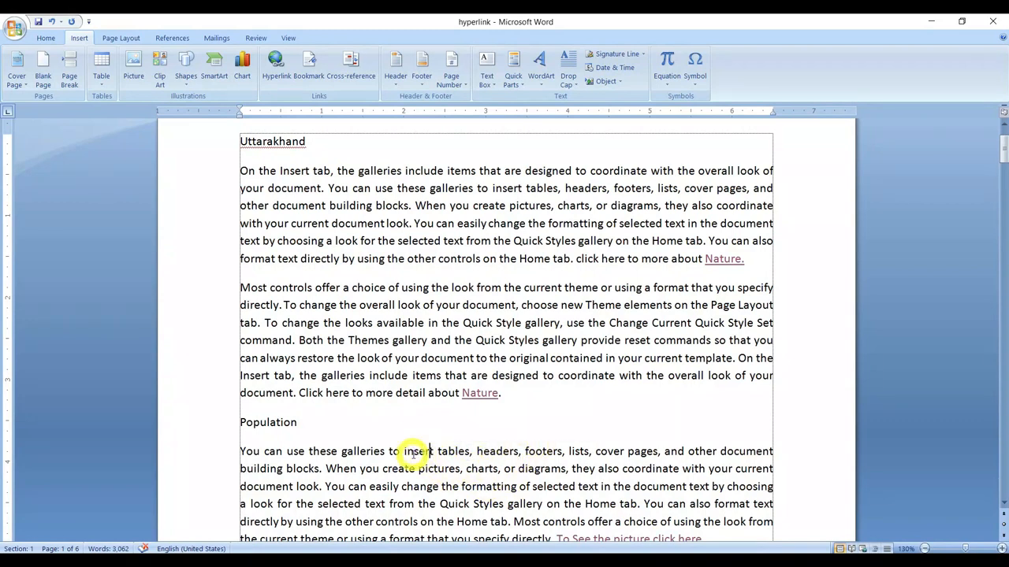
{"action": "left_click_drag", "start_coordinate": [404, 451], "coordinate": [471, 451]}
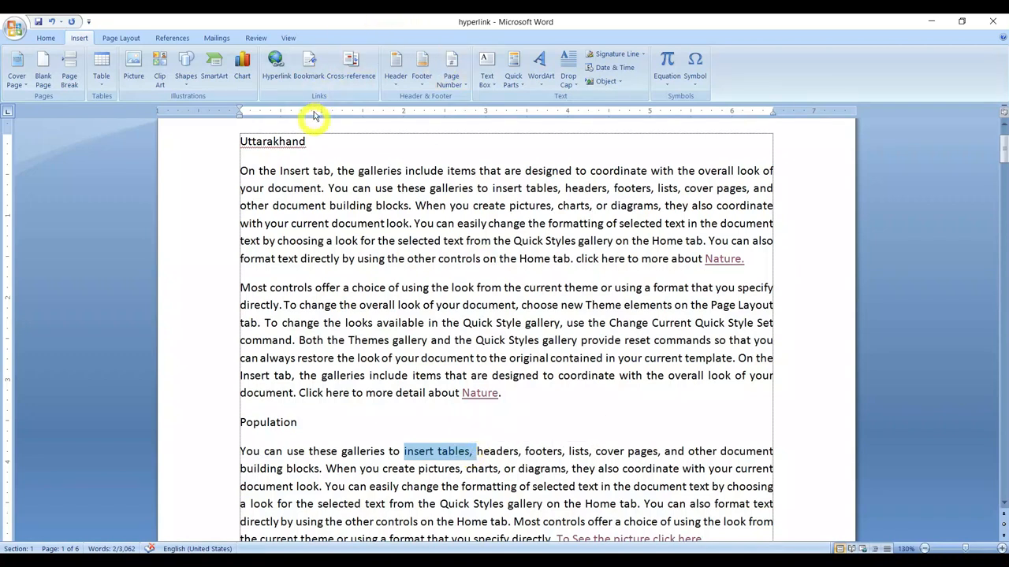
{"action": "left_click", "coordinate": [314, 73]}
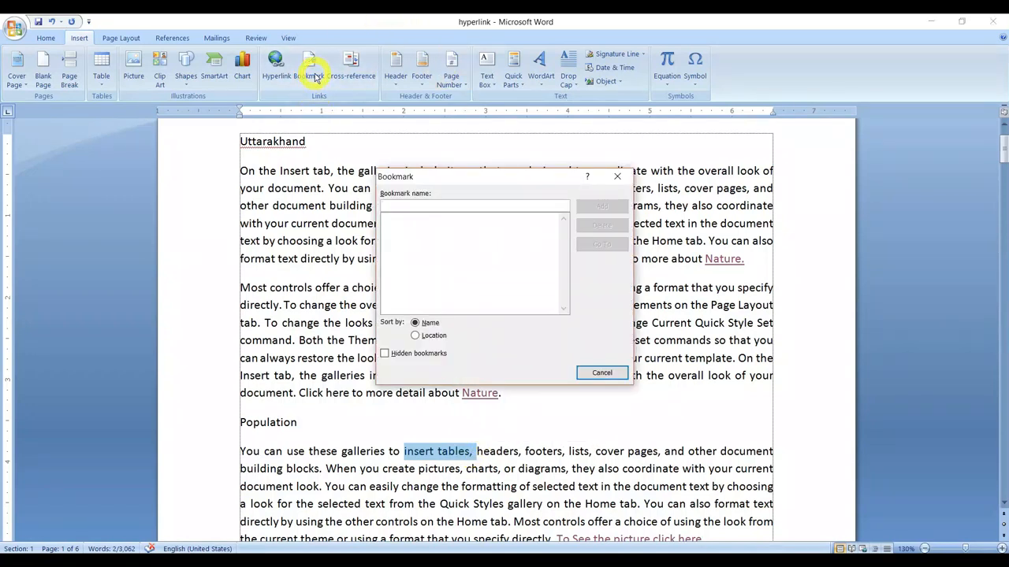
{"action": "type", "text": "insert_table"}
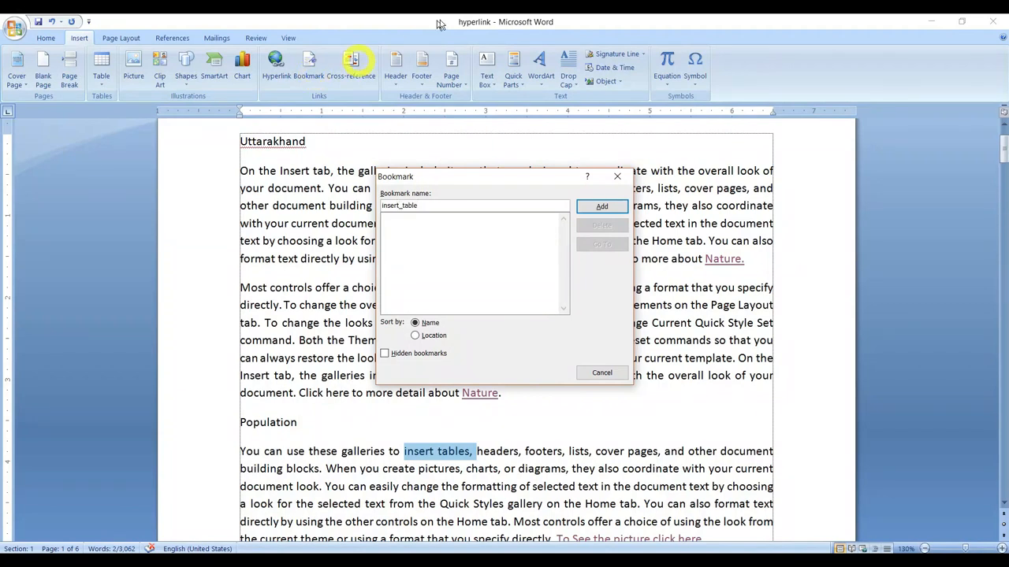
{"action": "left_click", "coordinate": [589, 206]}
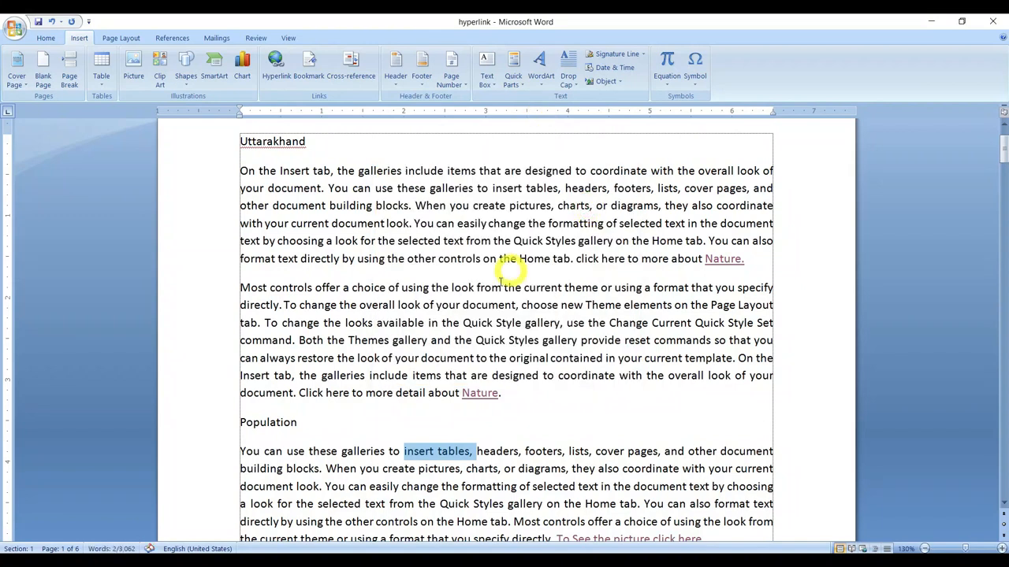
Step: Bookmark the whole paragraph beginning "When you create pictures, charts, or diagrams" on page 1 under the name diagram
{"action": "scroll", "coordinate": [505, 276], "scroll_direction": "down", "scroll_amount": 7}
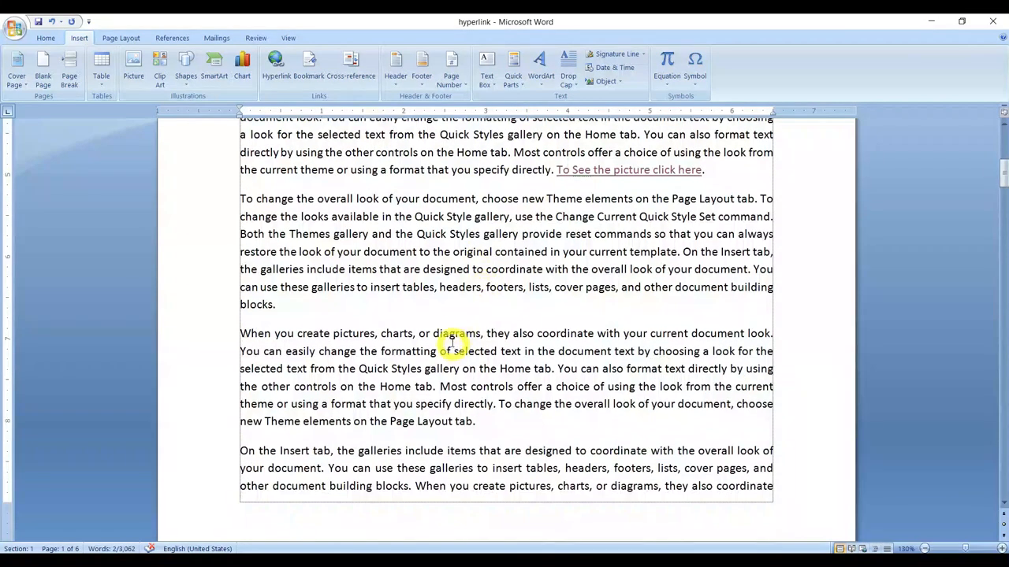
{"action": "triple_click", "coordinate": [448, 333]}
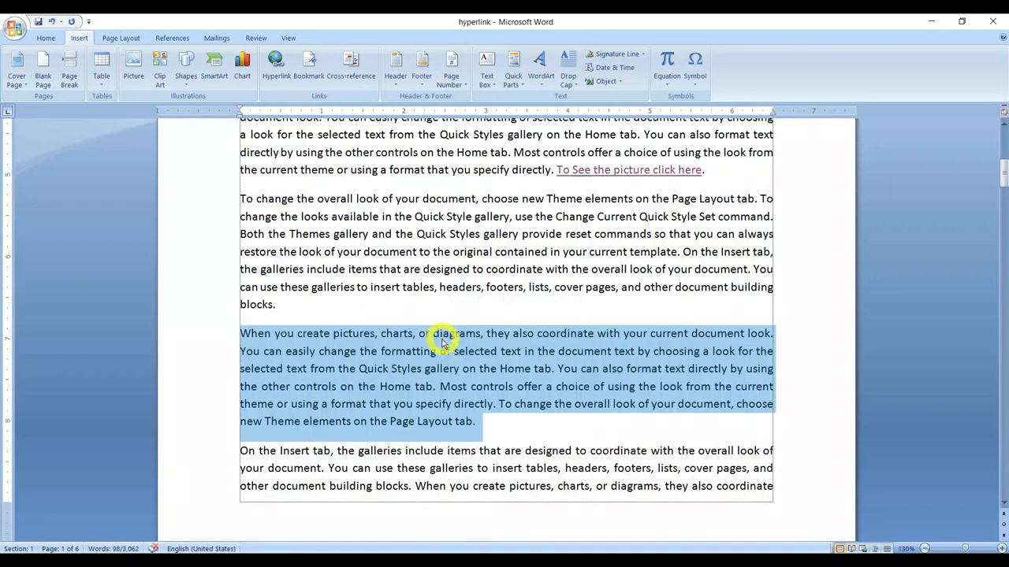
{"action": "left_click", "coordinate": [442, 335]}
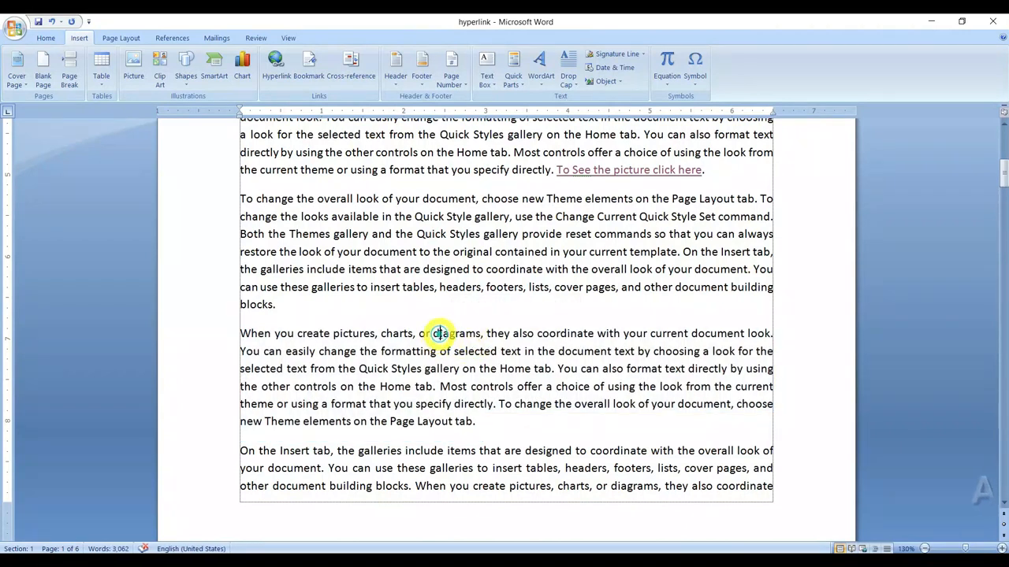
{"action": "triple_click", "coordinate": [440, 334]}
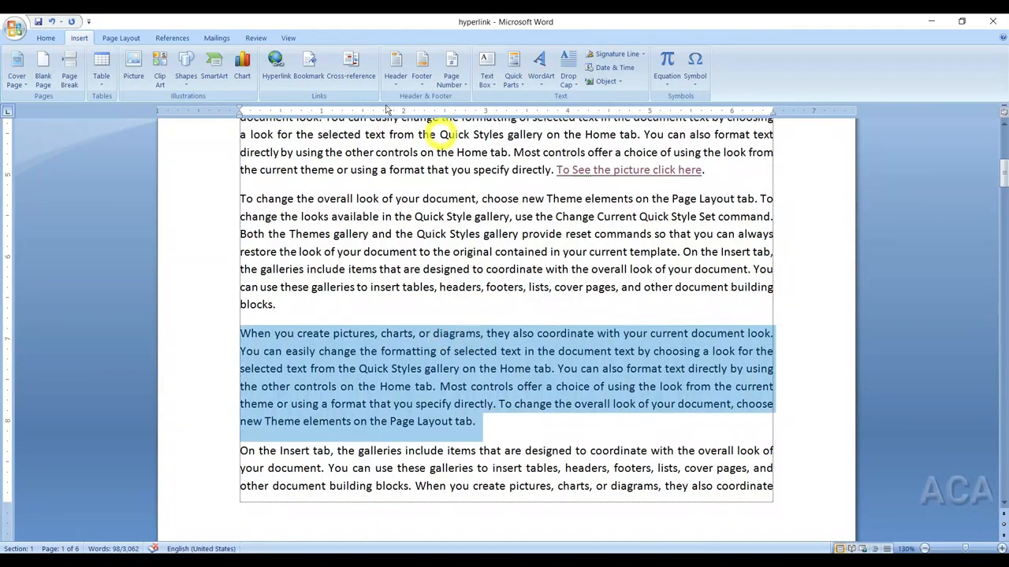
{"action": "left_click", "coordinate": [309, 67]}
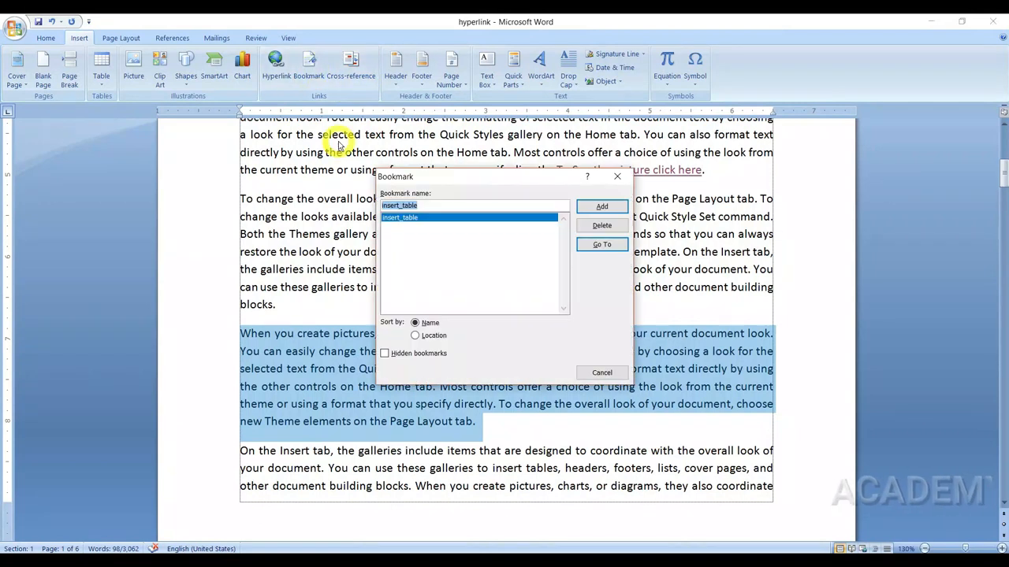
{"action": "type", "text": "diagram"}
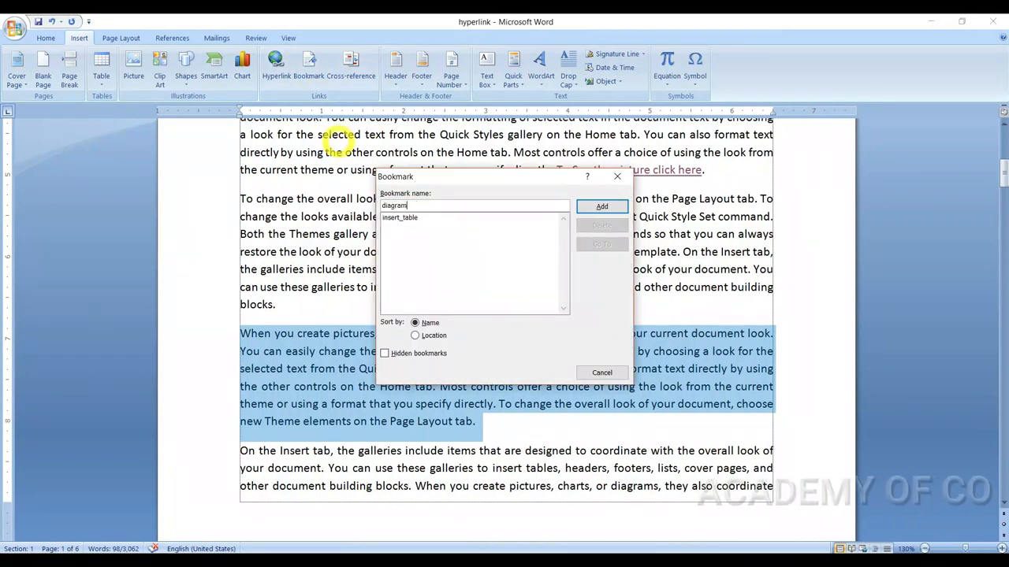
{"action": "left_click", "coordinate": [601, 206]}
{"action": "left_click", "coordinate": [477, 279]}
Step: Test the insert_table bookmark by going to it from page 2 of the document
{"action": "scroll", "coordinate": [473, 272], "scroll_direction": "up", "scroll_amount": 2}
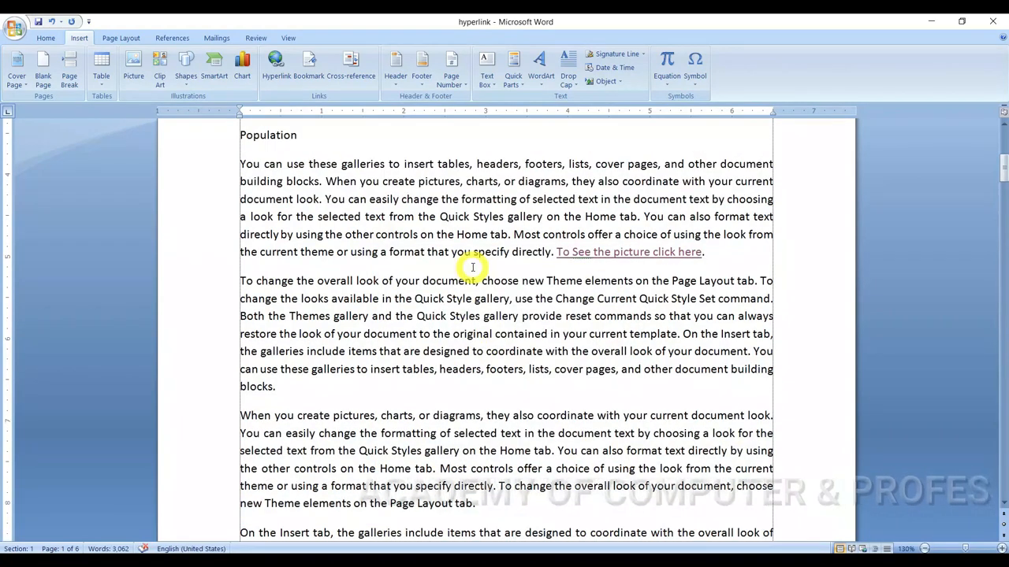
{"action": "scroll", "coordinate": [473, 269], "scroll_direction": "down", "scroll_amount": 7}
{"action": "scroll", "coordinate": [472, 267], "scroll_direction": "down", "scroll_amount": 9}
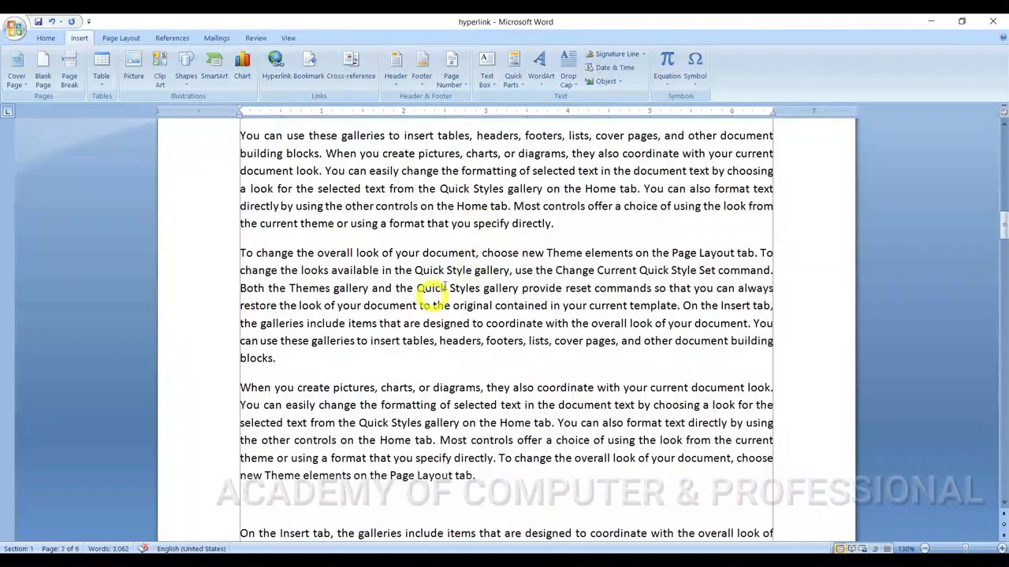
{"action": "scroll", "coordinate": [468, 268], "scroll_direction": "up", "scroll_amount": 1}
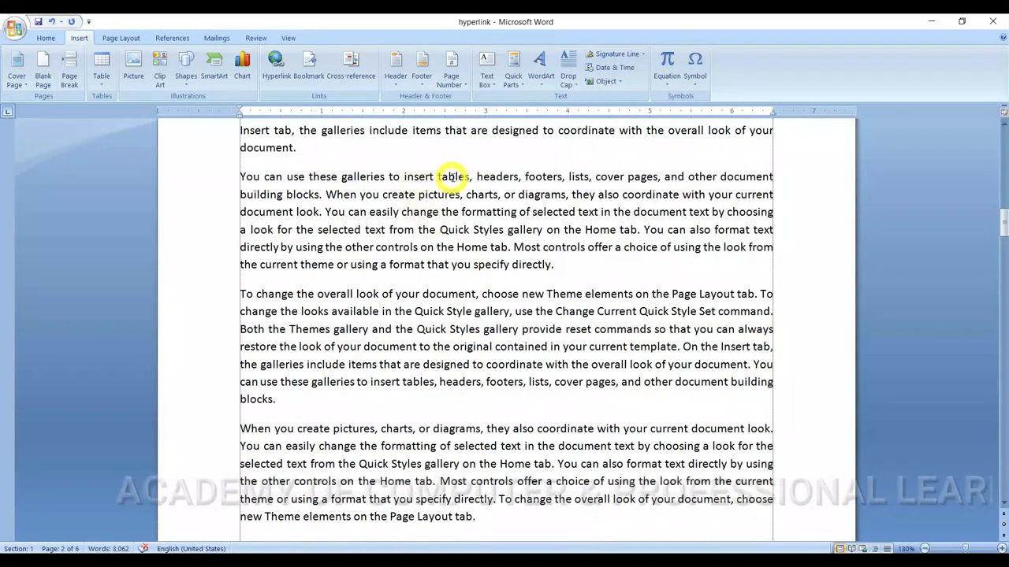
{"action": "left_click", "coordinate": [311, 72]}
{"action": "left_click", "coordinate": [411, 226]}
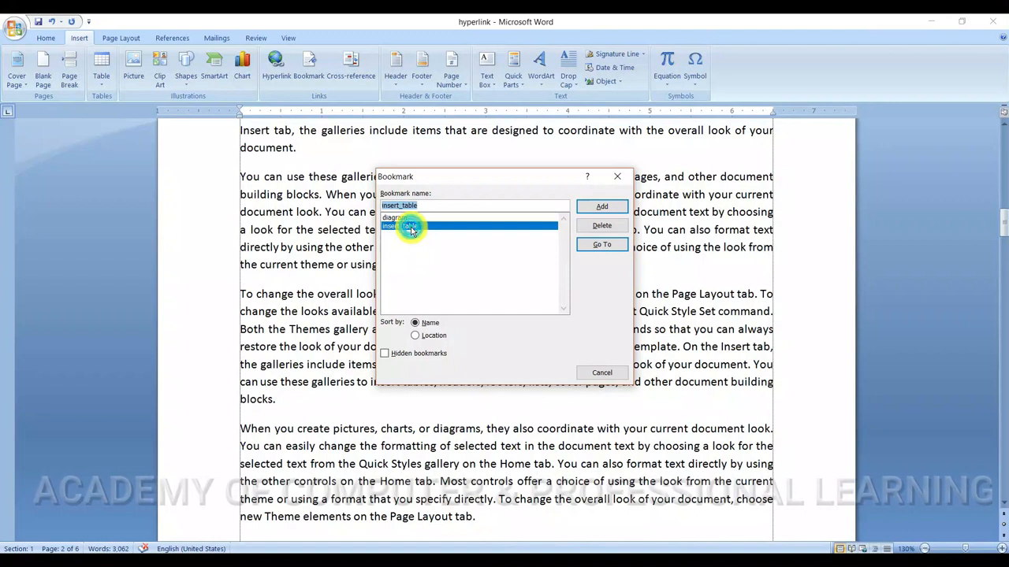
{"action": "left_click", "coordinate": [599, 244]}
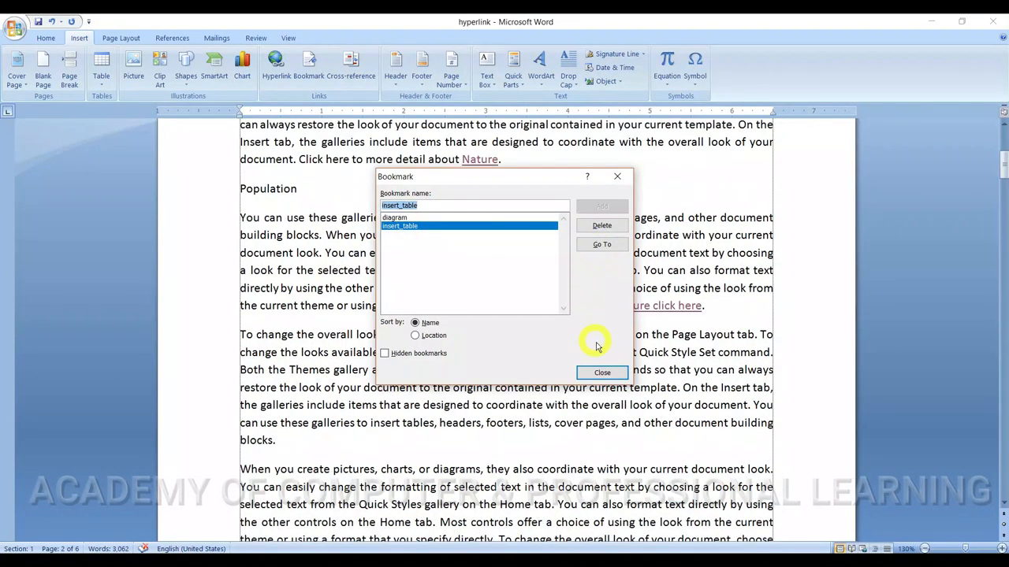
{"action": "left_click", "coordinate": [602, 373]}
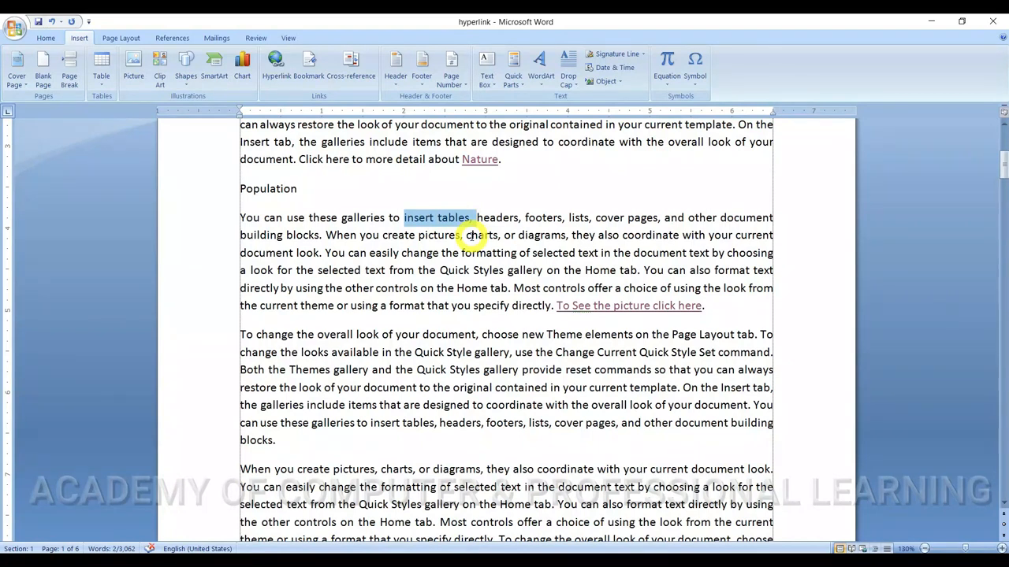
Step: Test the diagram bookmark by going to it from the Culture section on page 2
{"action": "scroll", "coordinate": [412, 254], "scroll_direction": "down", "scroll_amount": 15}
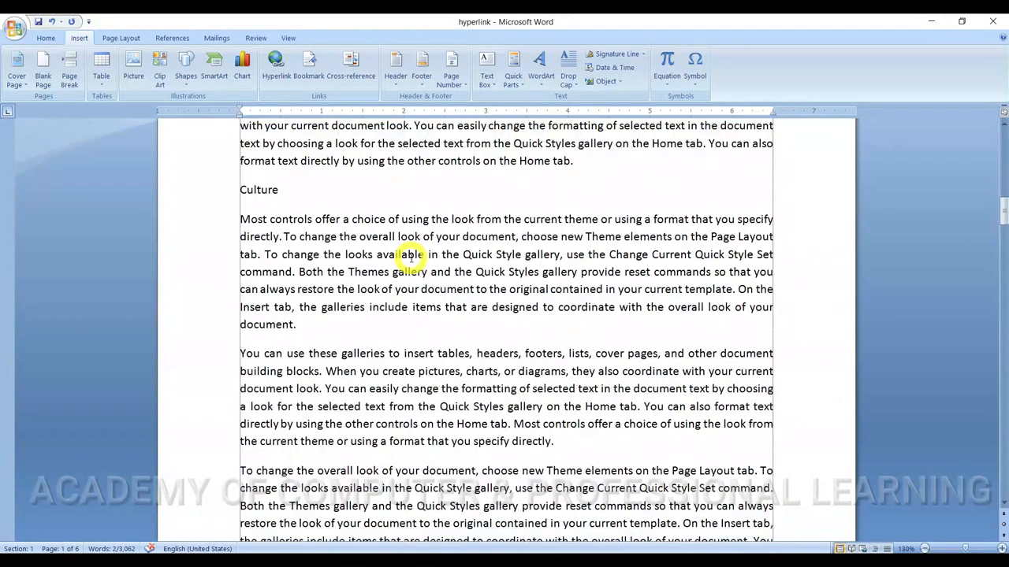
{"action": "left_click", "coordinate": [442, 286]}
{"action": "left_click", "coordinate": [307, 73]}
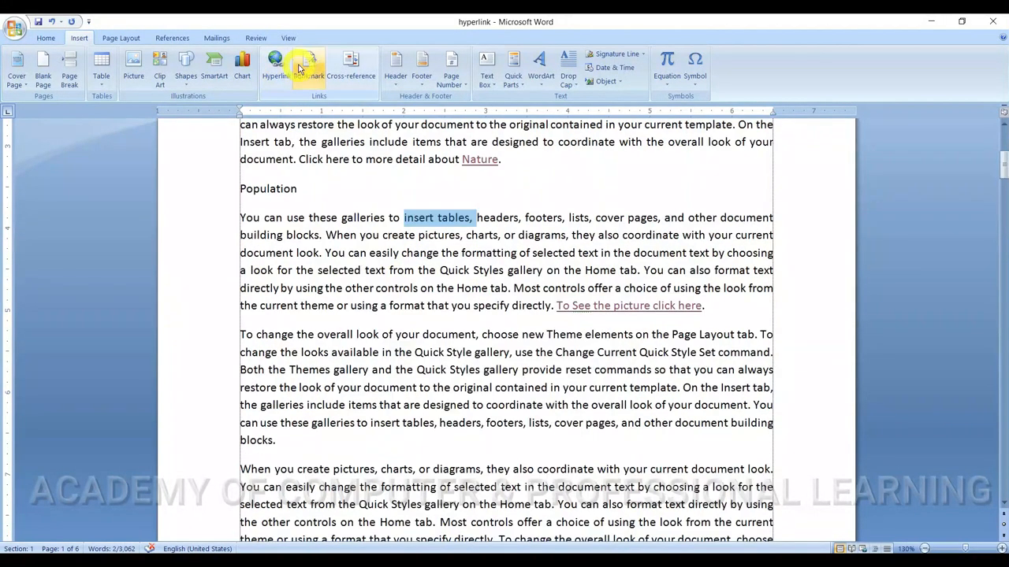
{"action": "left_click", "coordinate": [307, 74]}
{"action": "left_click", "coordinate": [394, 279]}
{"action": "left_click", "coordinate": [605, 306]}
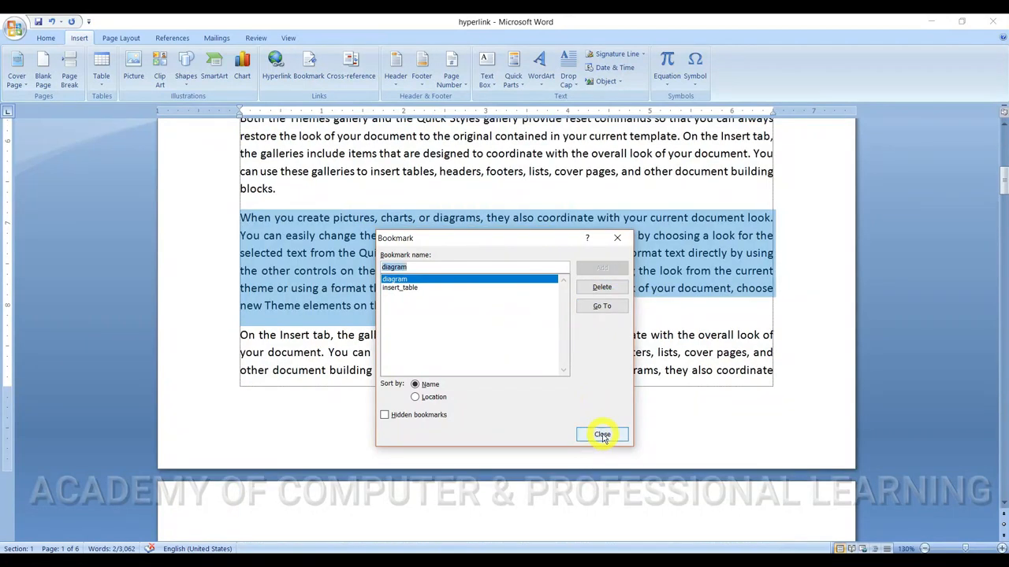
{"action": "left_click", "coordinate": [602, 435]}
{"action": "left_click", "coordinate": [485, 276]}
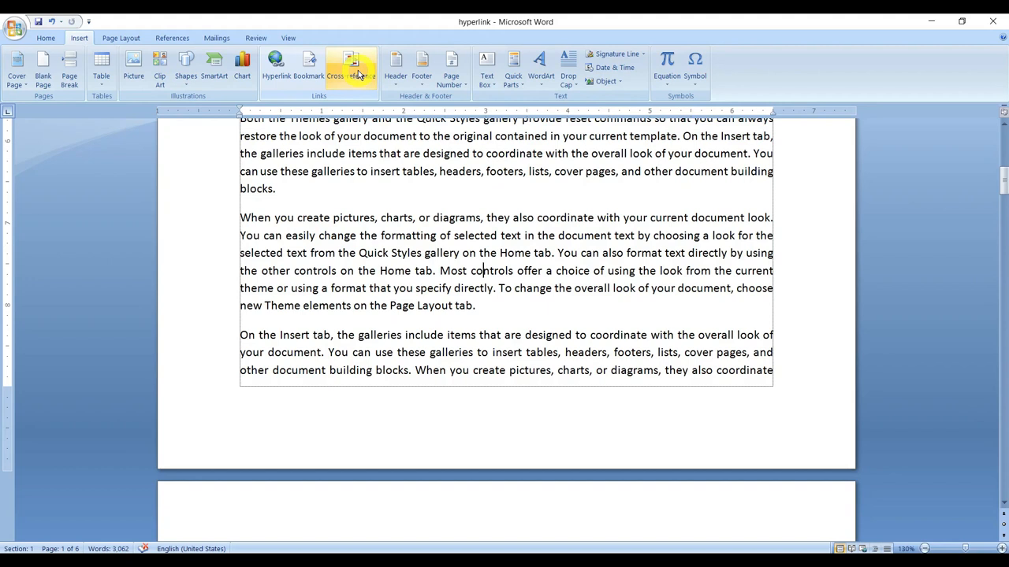
Step: Apply the Heading 1 style to the Uttarakhand title at the start of the document
{"action": "key", "text": "ctrl+Home"}
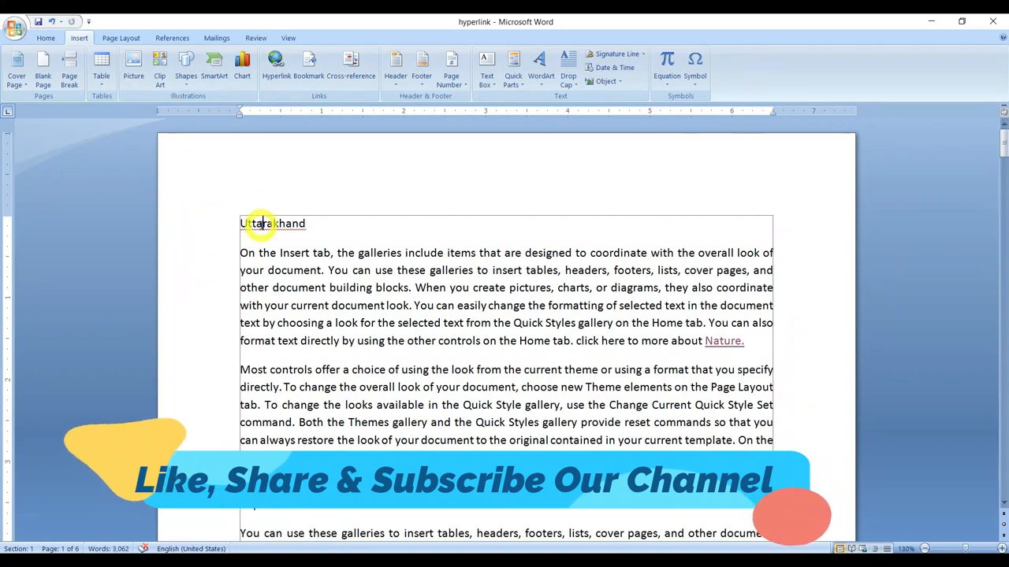
{"action": "left_click", "coordinate": [47, 39]}
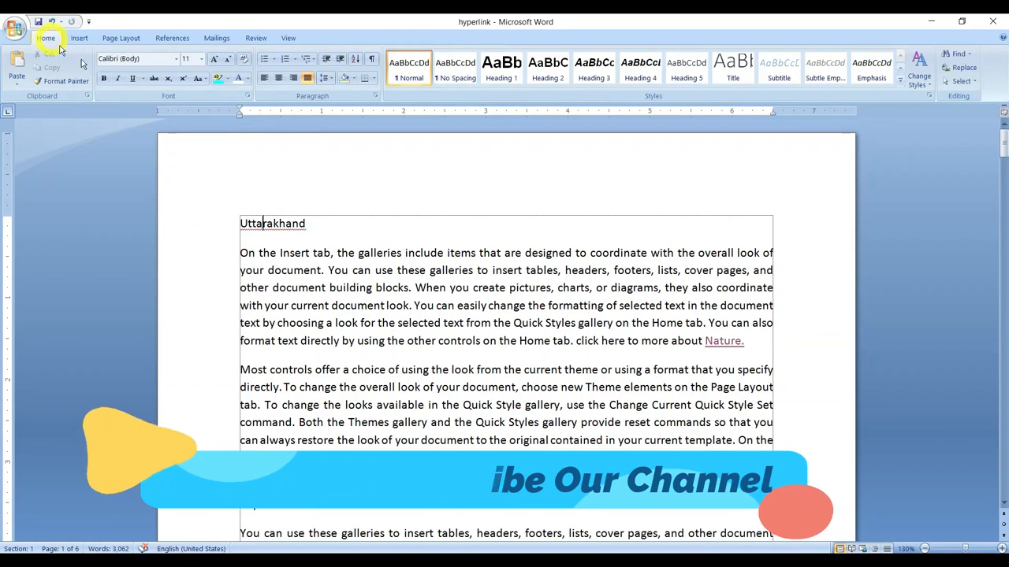
{"action": "left_click", "coordinate": [502, 69]}
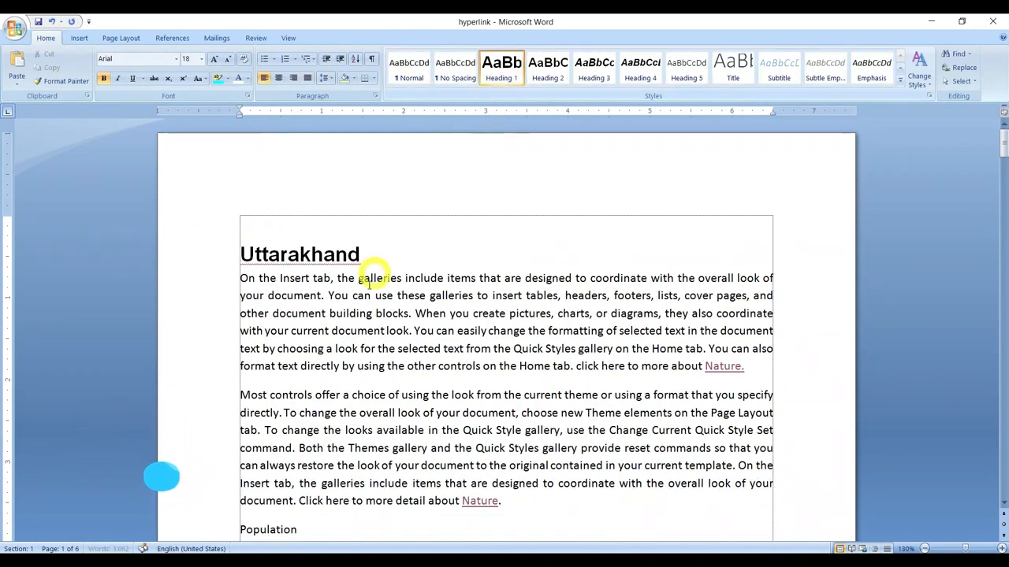
Step: Apply the Heading 2 style to the Population and Culture subheadings of the Uttarakhand section
{"action": "scroll", "coordinate": [370, 276], "scroll_direction": "down", "scroll_amount": 3}
{"action": "scroll", "coordinate": [367, 286], "scroll_direction": "down", "scroll_amount": 2}
{"action": "left_click", "coordinate": [275, 287]}
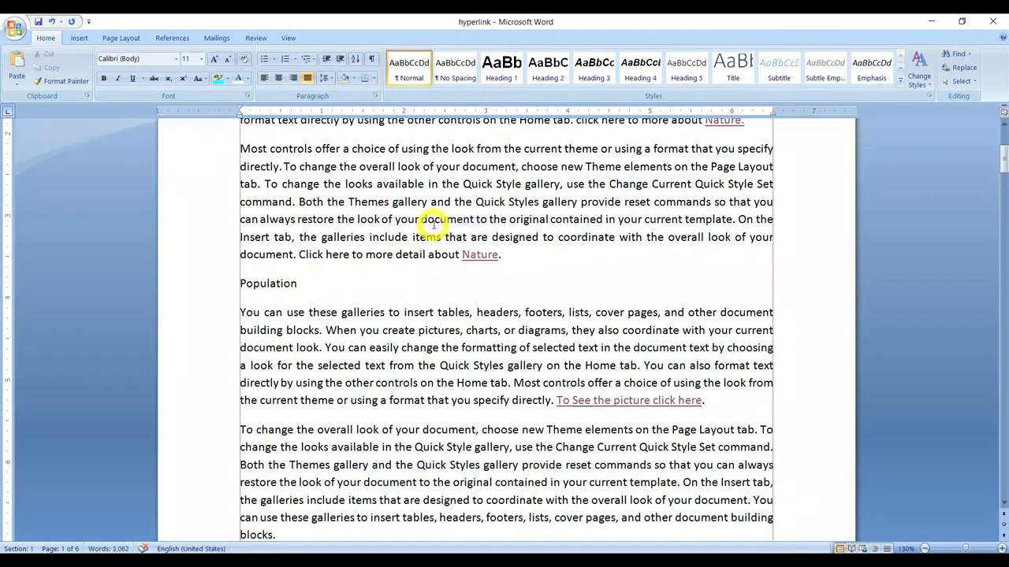
{"action": "left_click", "coordinate": [547, 79]}
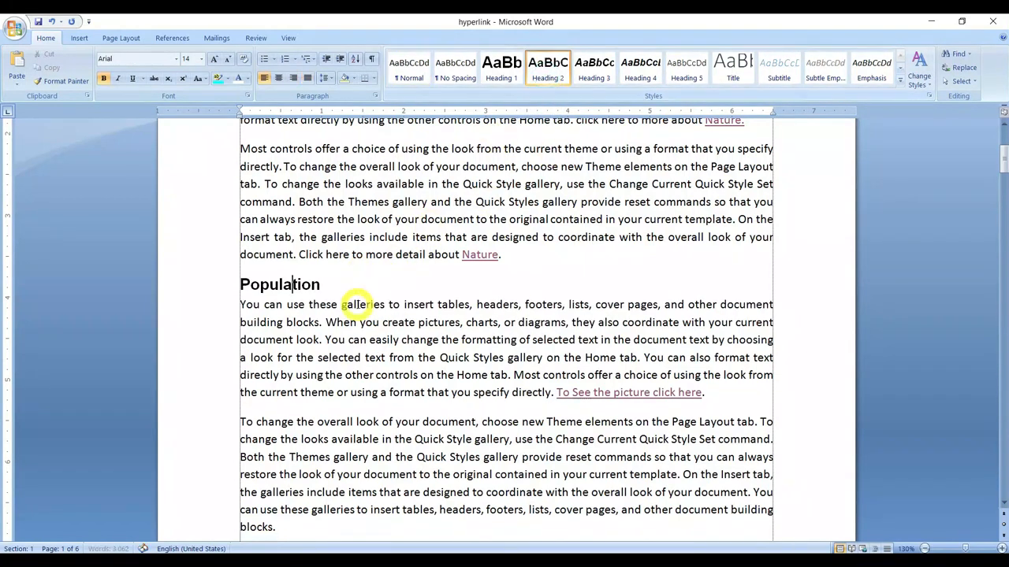
{"action": "scroll", "coordinate": [356, 305], "scroll_direction": "down", "scroll_amount": 12}
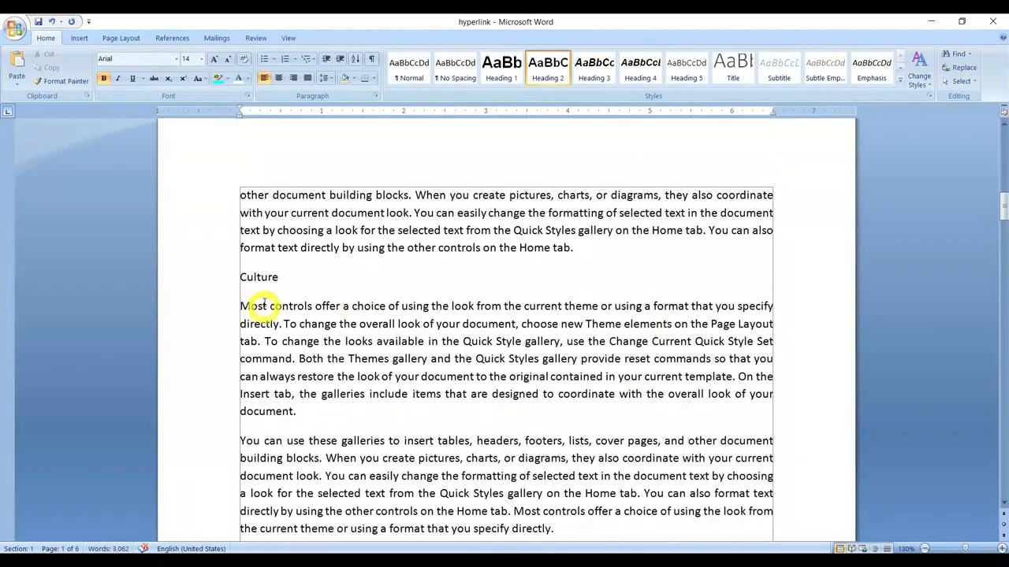
{"action": "left_click", "coordinate": [264, 277]}
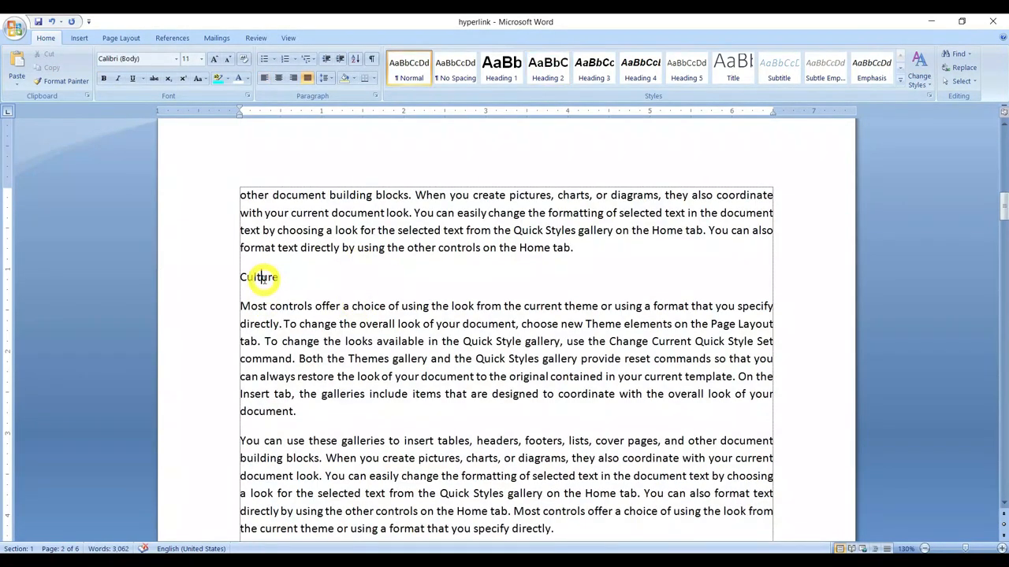
{"action": "left_click", "coordinate": [548, 73]}
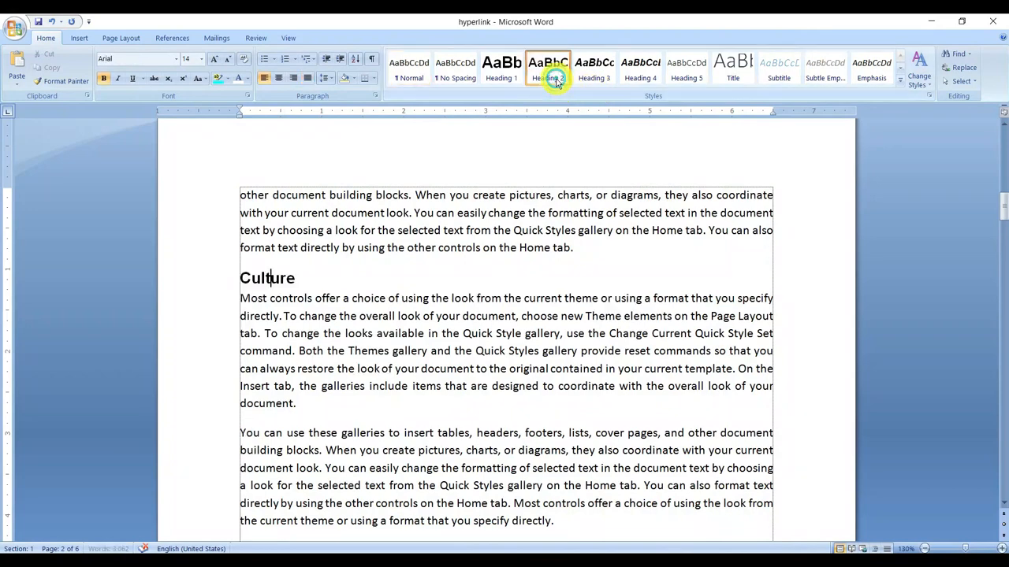
Step: Apply the Heading 1 style to the Himachal Pradesh title on page 3
{"action": "scroll", "coordinate": [446, 264], "scroll_direction": "down", "scroll_amount": 10}
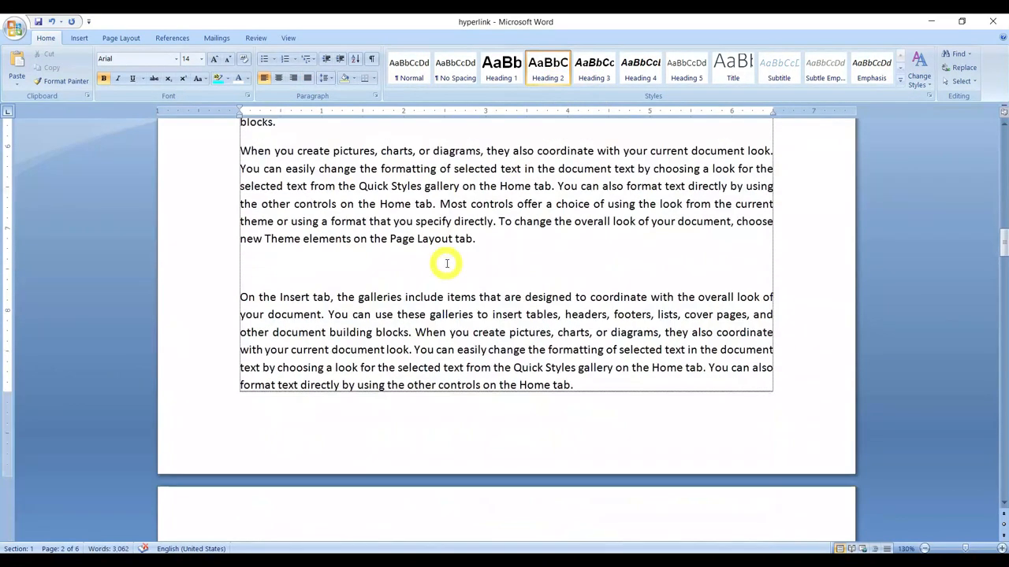
{"action": "scroll", "coordinate": [446, 263], "scroll_direction": "down", "scroll_amount": 9}
{"action": "scroll", "coordinate": [444, 263], "scroll_direction": "up", "scroll_amount": 3}
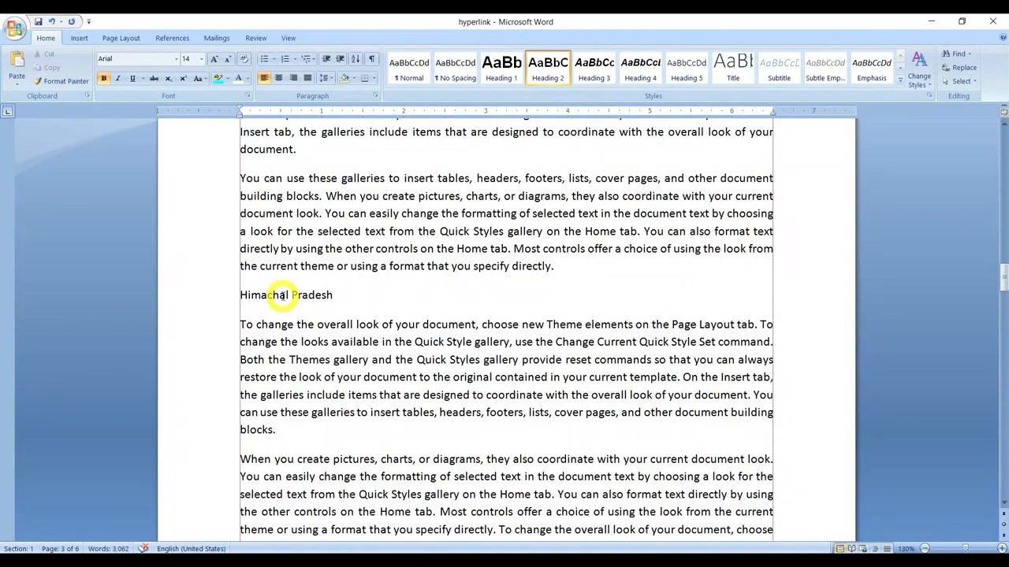
{"action": "left_click", "coordinate": [433, 266]}
{"action": "left_click", "coordinate": [500, 83]}
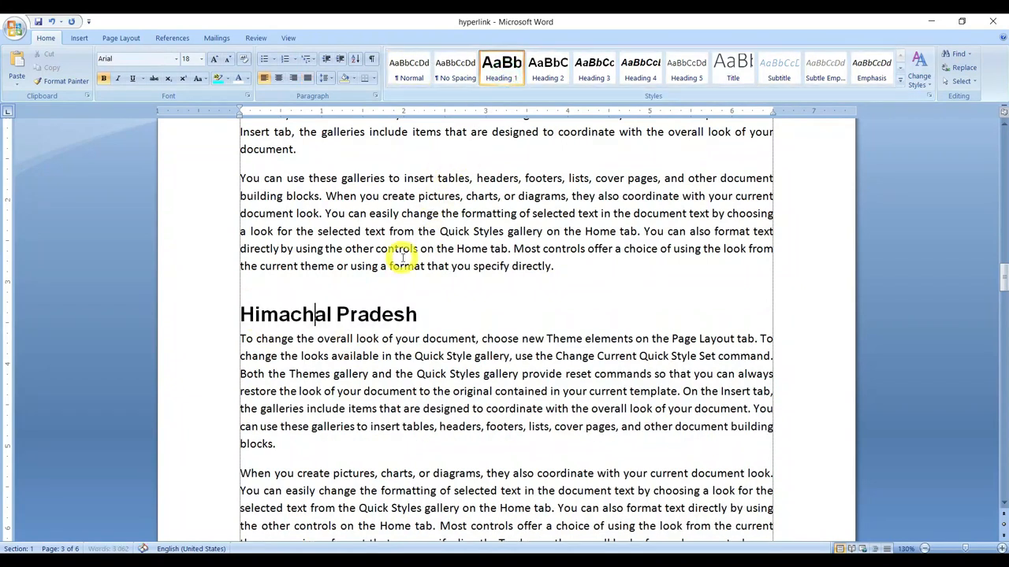
Step: Apply the Heading 2 style to the Population subheading of the Himachal Pradesh section
{"action": "scroll", "coordinate": [398, 252], "scroll_direction": "down", "scroll_amount": 7}
{"action": "left_click", "coordinate": [275, 222]}
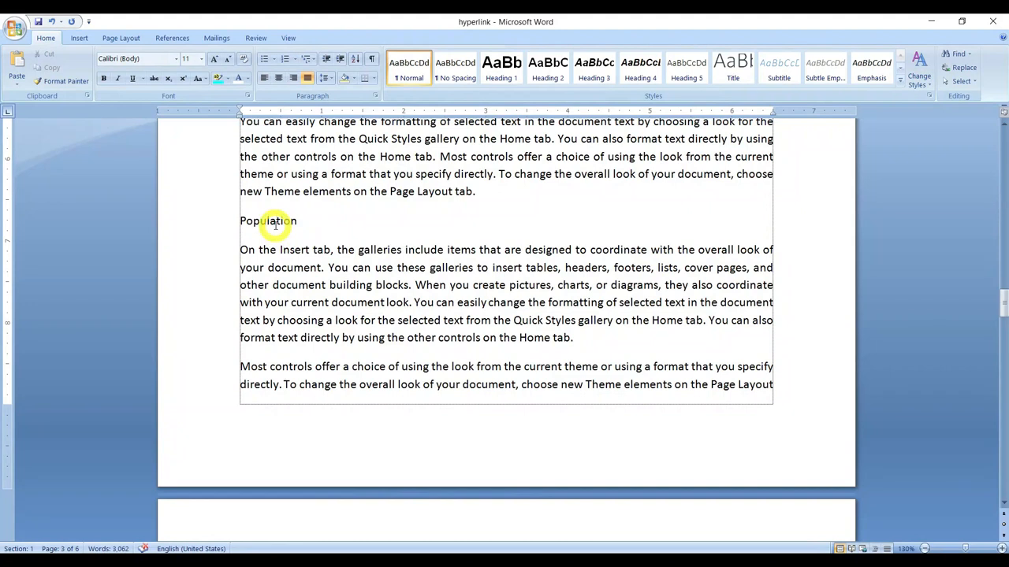
{"action": "left_click", "coordinate": [548, 69]}
{"action": "scroll", "coordinate": [379, 315], "scroll_direction": "down", "scroll_amount": 13}
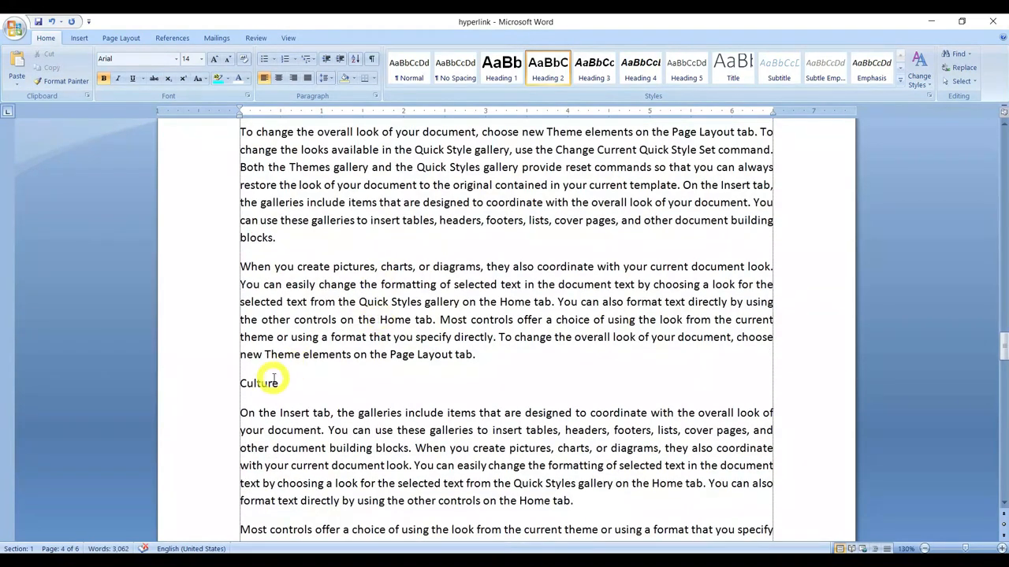
Step: Apply the Heading 2 style to the Culture subheading of the Himachal Pradesh section
{"action": "left_click", "coordinate": [261, 383]}
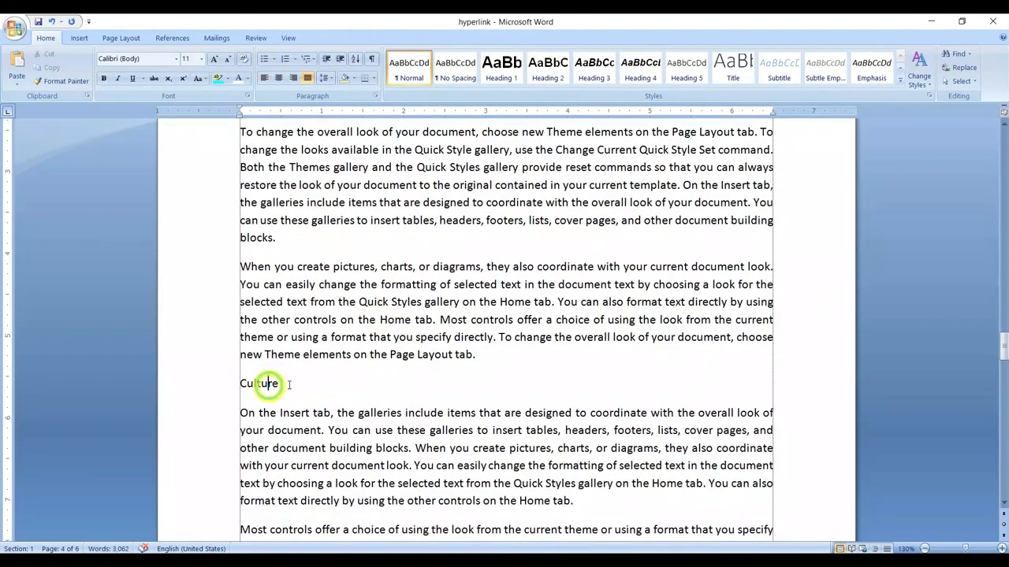
{"action": "left_click", "coordinate": [548, 71]}
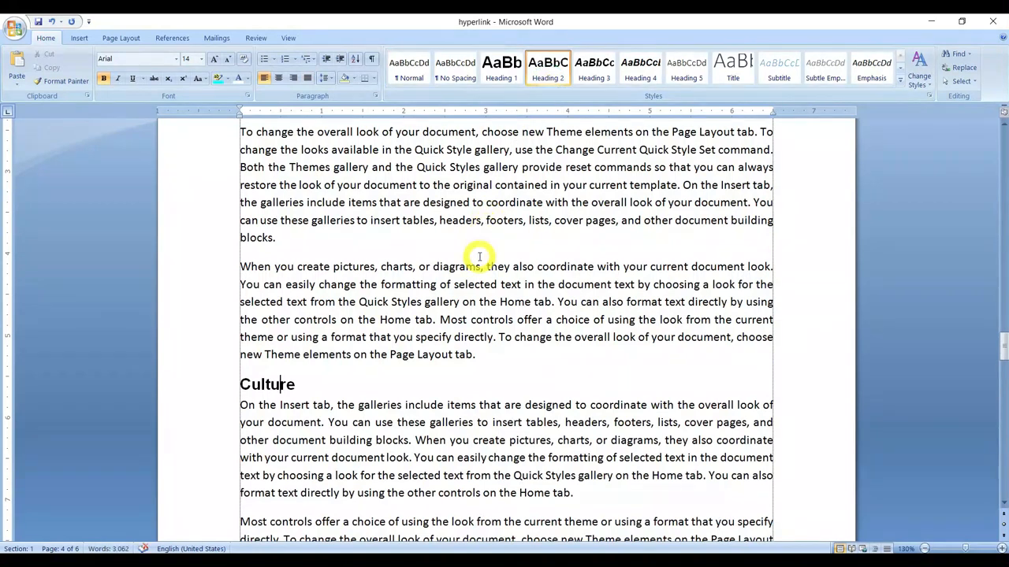
Step: Review the styled titles and subheadings of the Uttarakhand and Himachal Pradesh sections through to the second Culture subheading
{"action": "scroll", "coordinate": [479, 257], "scroll_direction": "up", "scroll_amount": 20}
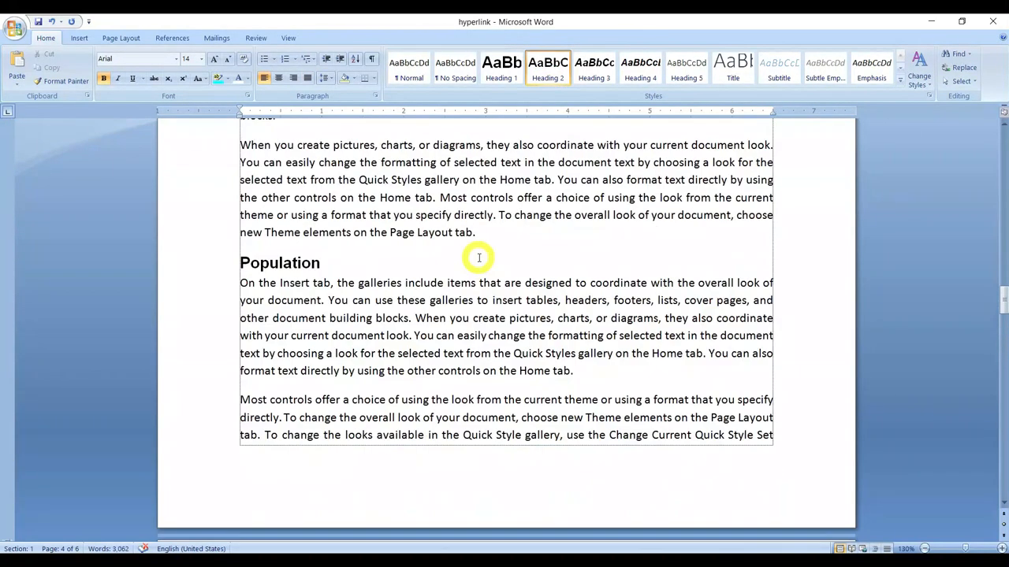
{"action": "scroll", "coordinate": [479, 256], "scroll_direction": "up", "scroll_amount": 20}
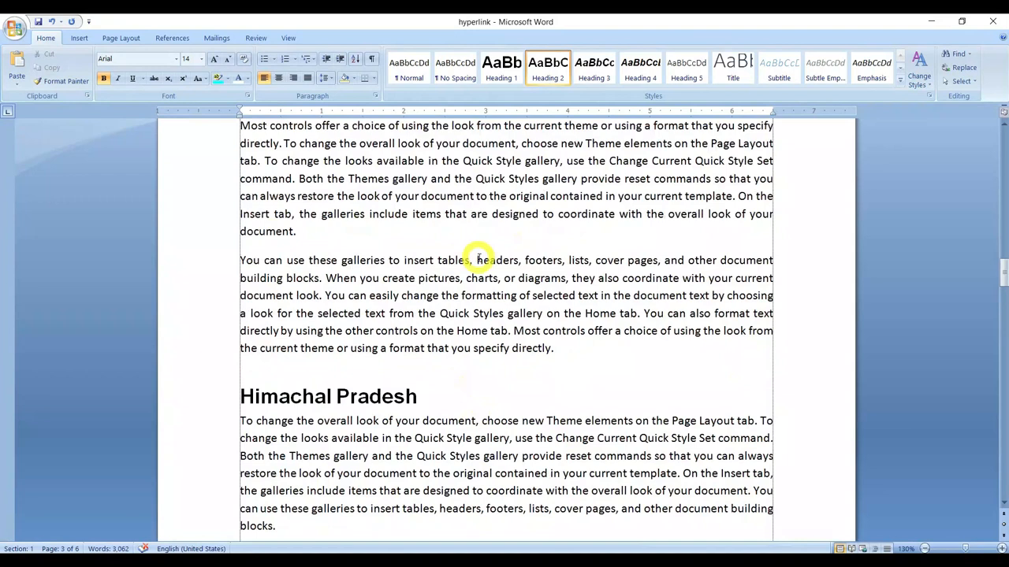
{"action": "scroll", "coordinate": [479, 257], "scroll_direction": "up", "scroll_amount": 2}
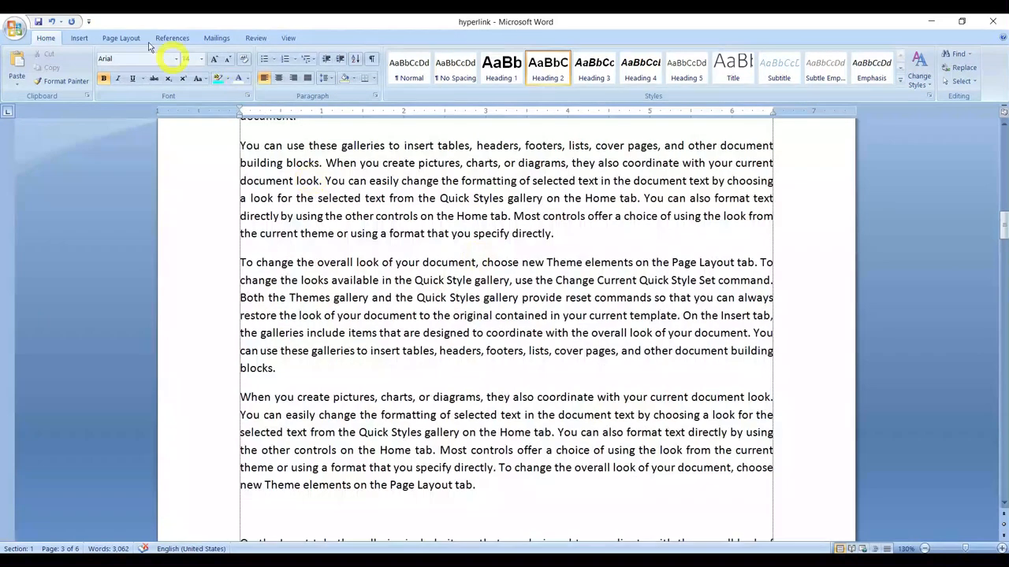
{"action": "left_click", "coordinate": [81, 38]}
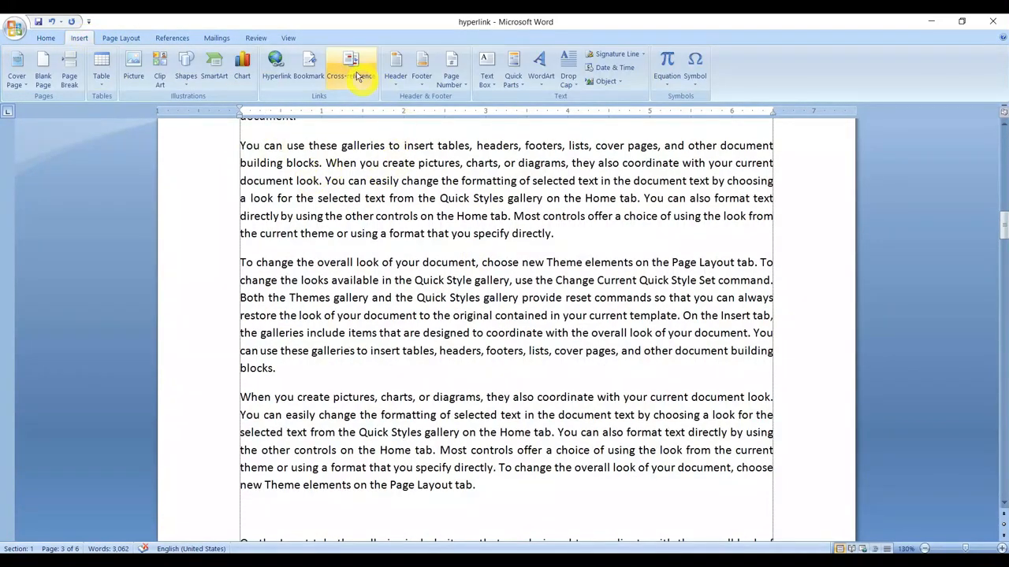
{"action": "scroll", "coordinate": [383, 252], "scroll_direction": "up", "scroll_amount": 15}
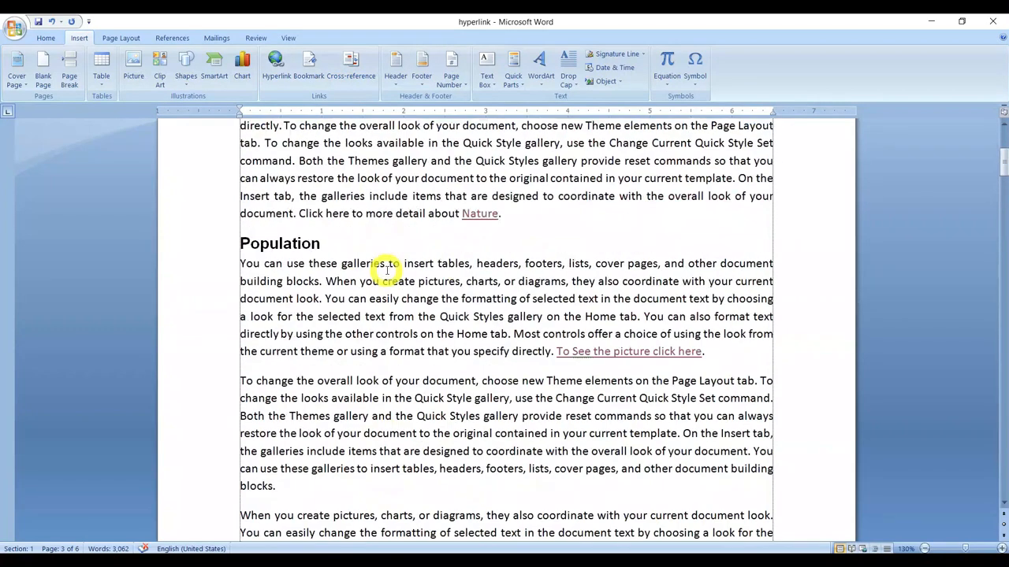
{"action": "scroll", "coordinate": [386, 270], "scroll_direction": "up", "scroll_amount": 4}
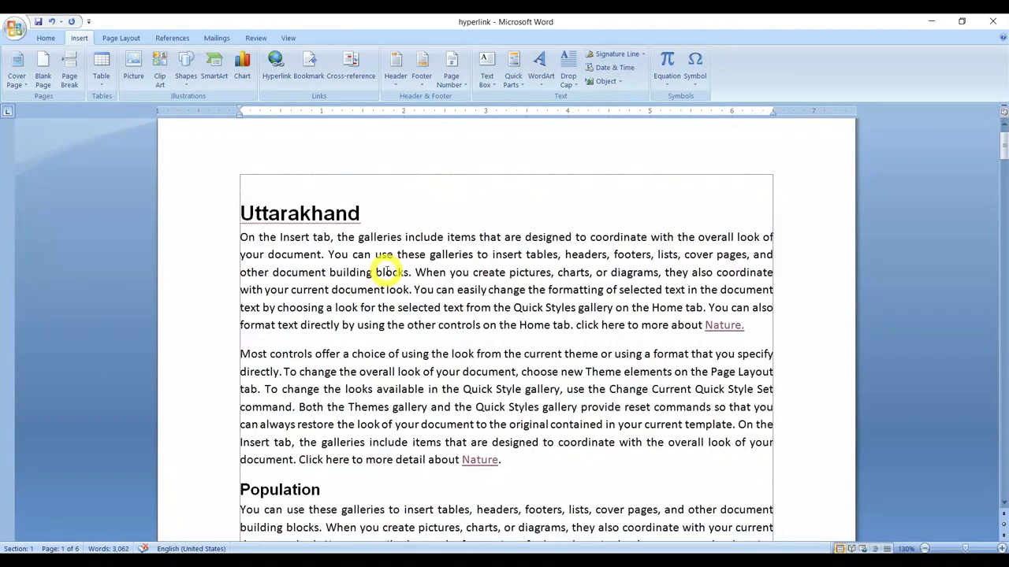
{"action": "scroll", "coordinate": [386, 271], "scroll_direction": "down", "scroll_amount": 3}
{"action": "scroll", "coordinate": [387, 271], "scroll_direction": "down", "scroll_amount": 8}
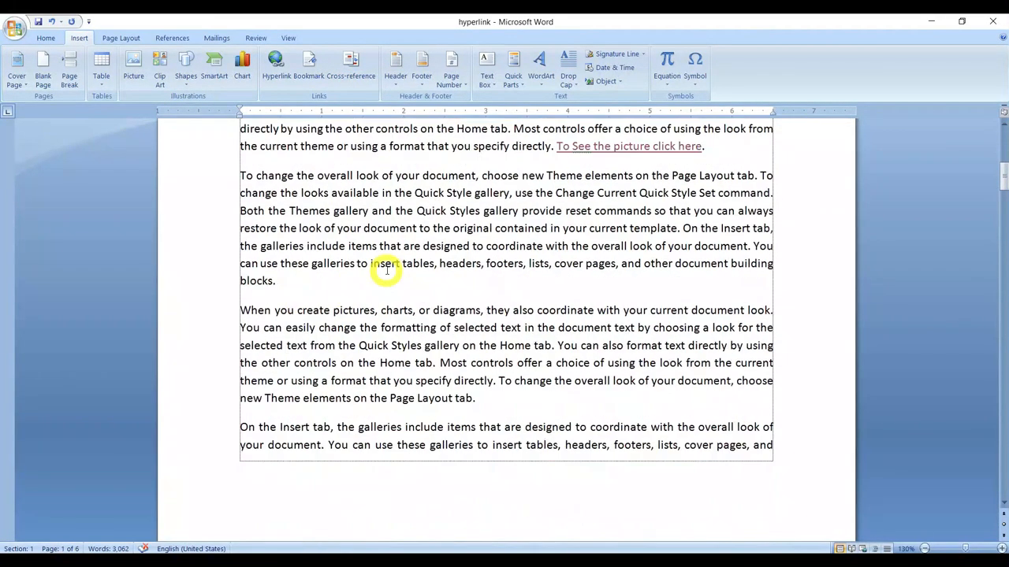
{"action": "scroll", "coordinate": [387, 270], "scroll_direction": "down", "scroll_amount": 3}
{"action": "scroll", "coordinate": [387, 270], "scroll_direction": "down", "scroll_amount": 12}
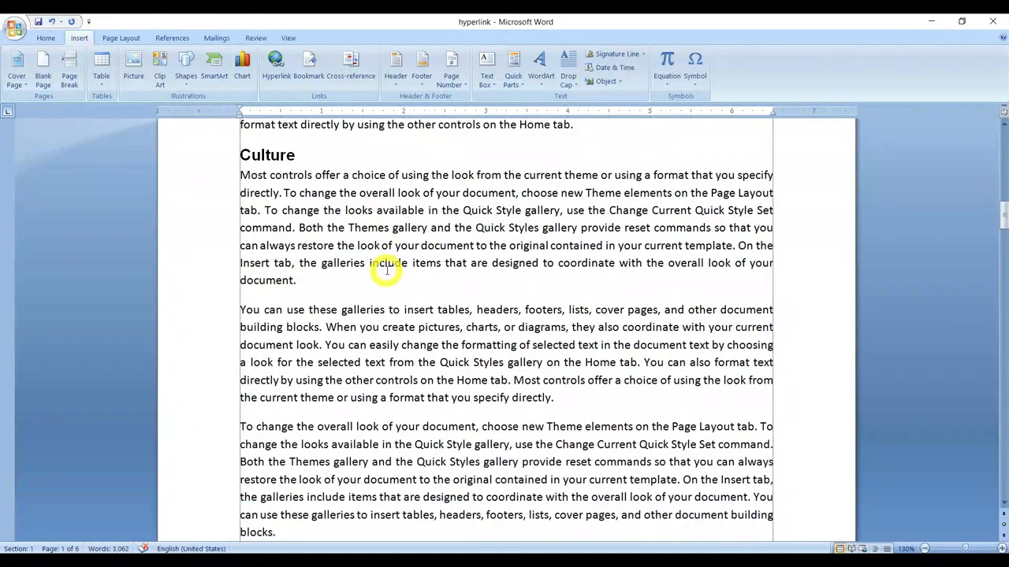
{"action": "scroll", "coordinate": [387, 271], "scroll_direction": "down", "scroll_amount": 10}
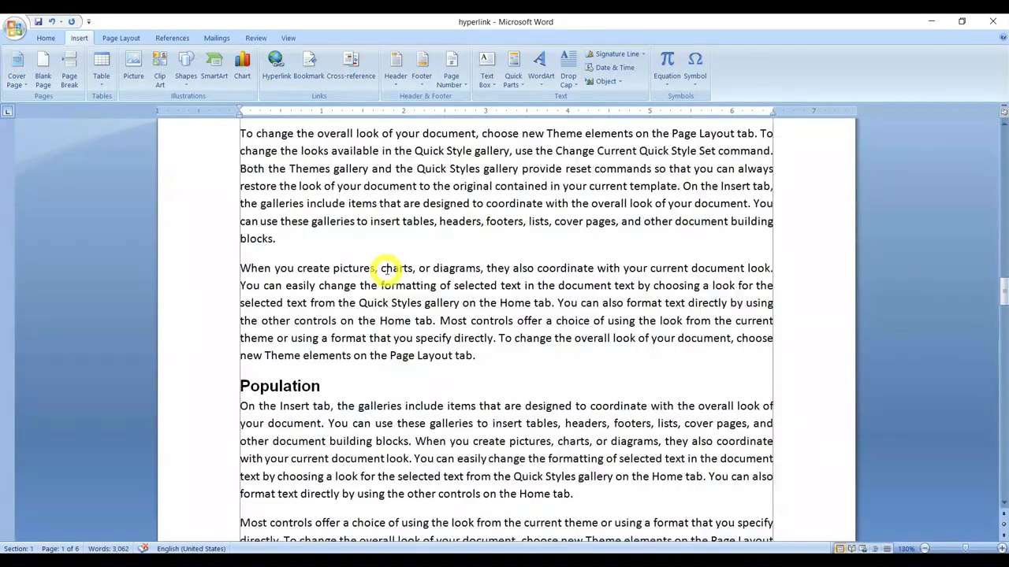
{"action": "scroll", "coordinate": [387, 271], "scroll_direction": "down", "scroll_amount": 13}
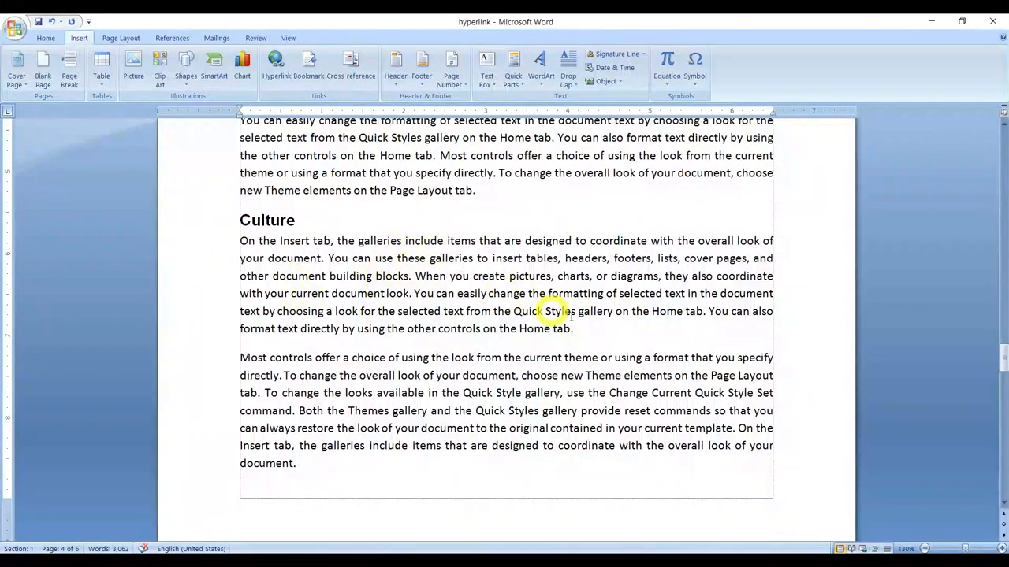
Step: Append "see more detail in Uttarakhand :" to the first paragraph under Himachal Pradesh's Culture subheading, with a hyperlinked cross-reference to the Uttarakhand Culture heading text
{"action": "left_click", "coordinate": [584, 329]}
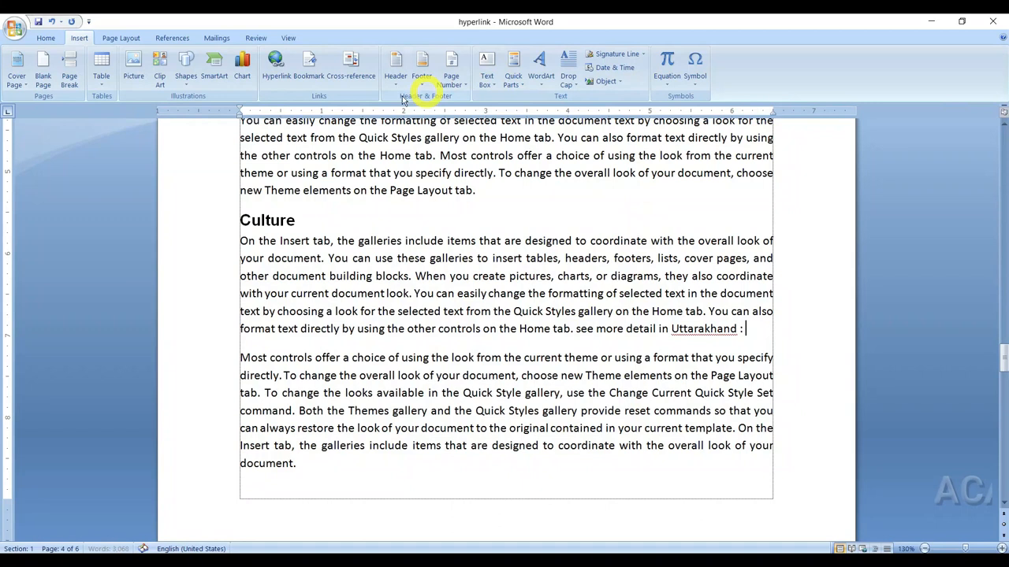
{"action": "left_click", "coordinate": [351, 70]}
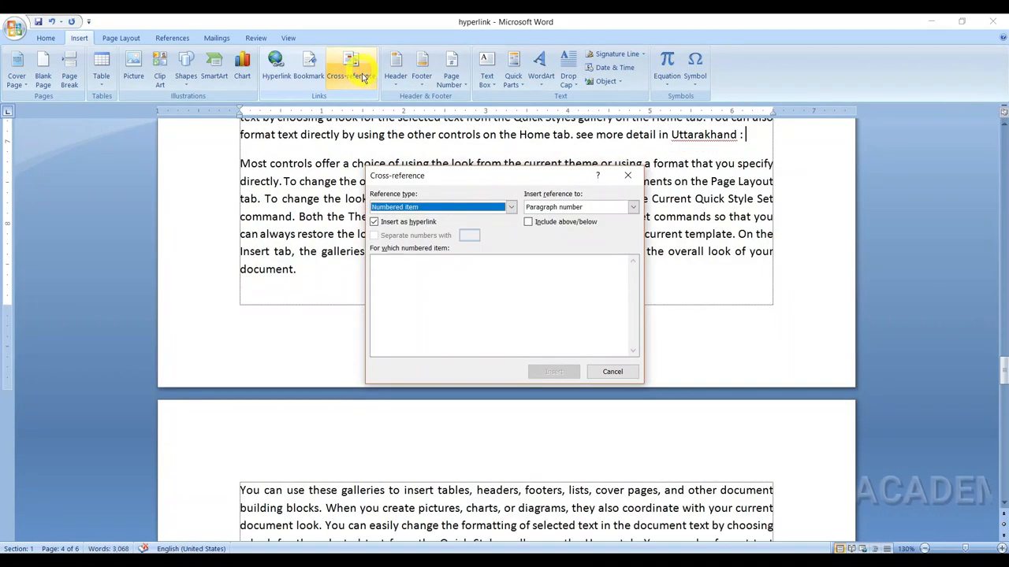
{"action": "left_click", "coordinate": [511, 208]}
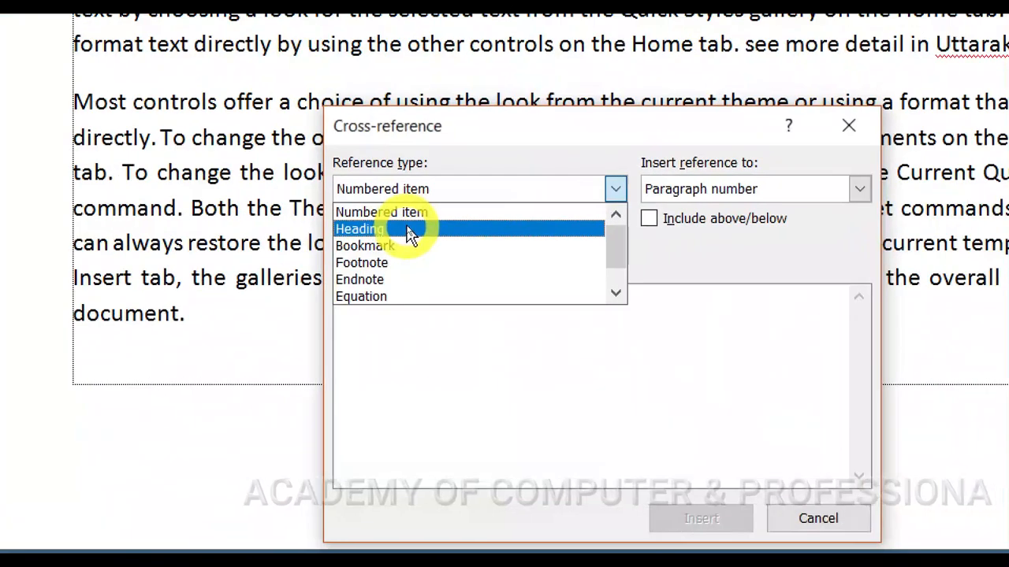
{"action": "left_click", "coordinate": [355, 229]}
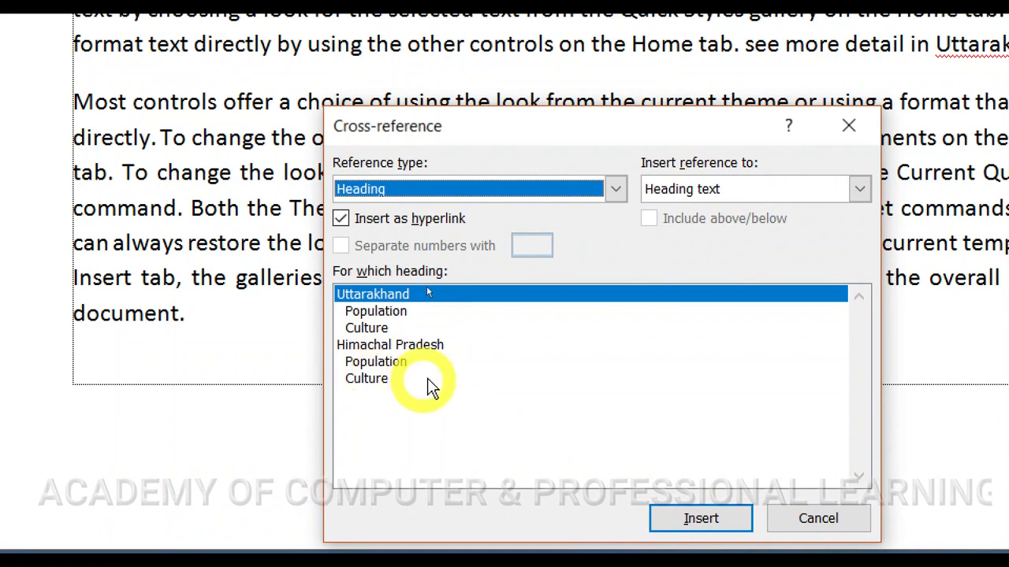
{"action": "left_click", "coordinate": [369, 329]}
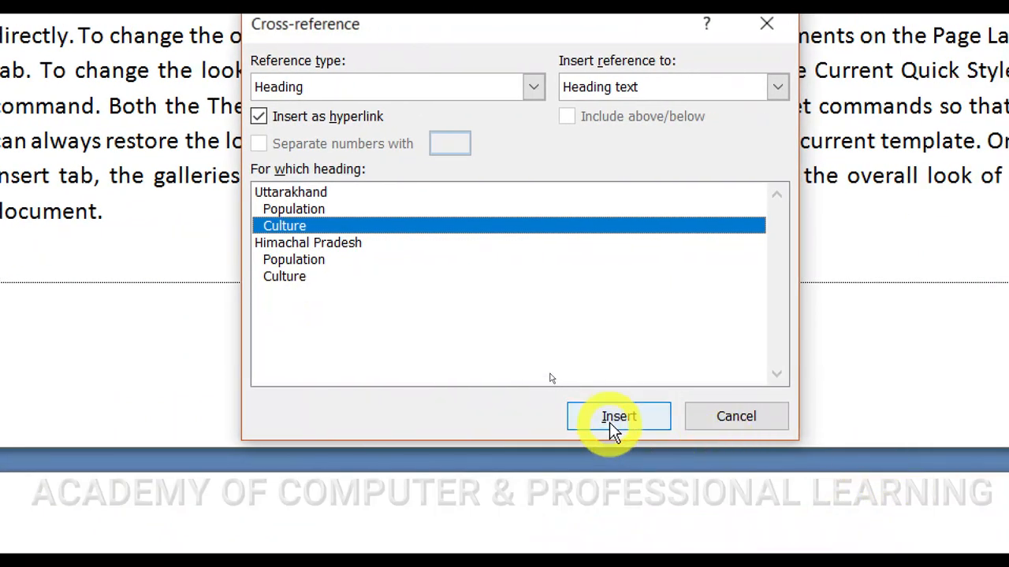
{"action": "left_click", "coordinate": [613, 419]}
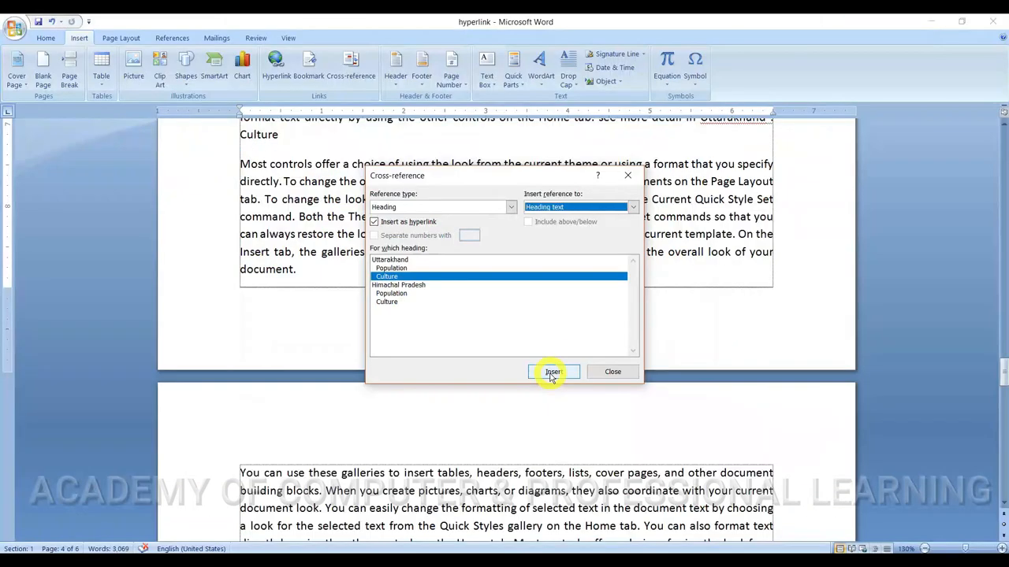
{"action": "left_click", "coordinate": [552, 373]}
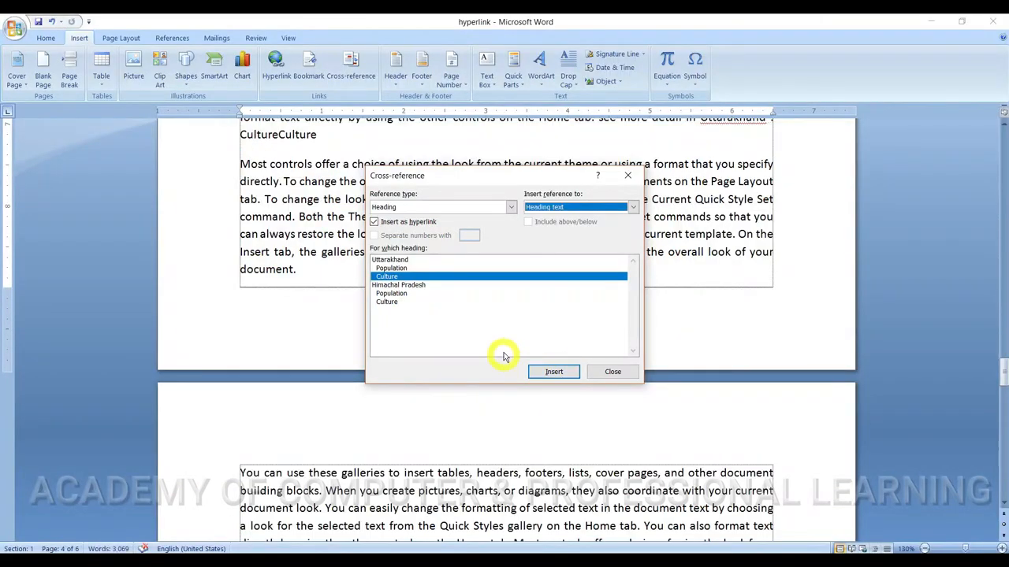
{"action": "left_click", "coordinate": [602, 372]}
Step: Delete the duplicate Culture cross-reference at the end of the paragraph and follow the remaining one to test it
{"action": "scroll", "coordinate": [438, 221], "scroll_direction": "up", "scroll_amount": 2}
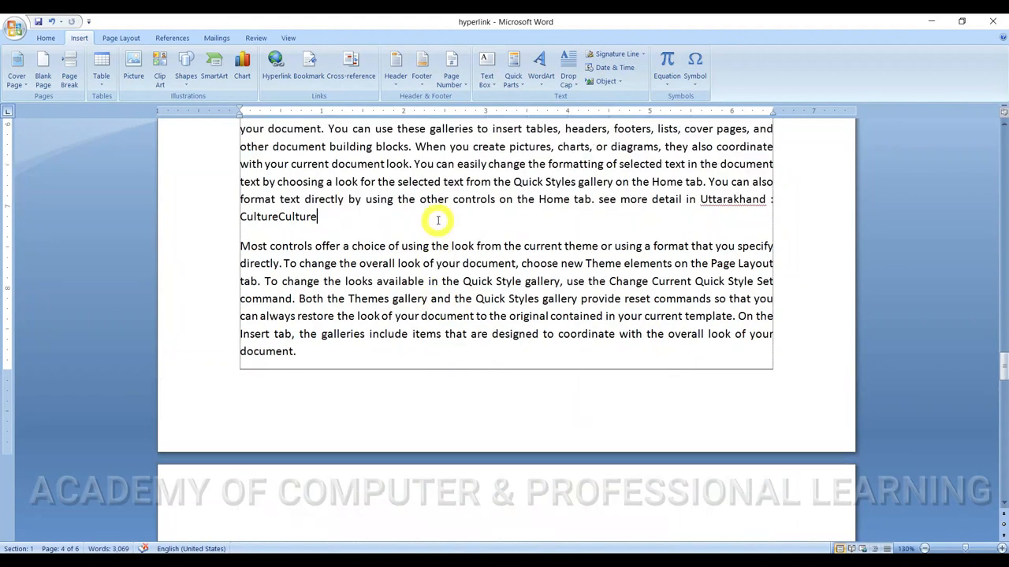
{"action": "key", "text": "BackSpace"}
{"action": "key", "text": "BackSpace"}
{"action": "mouse_move", "coordinate": [266, 218]}
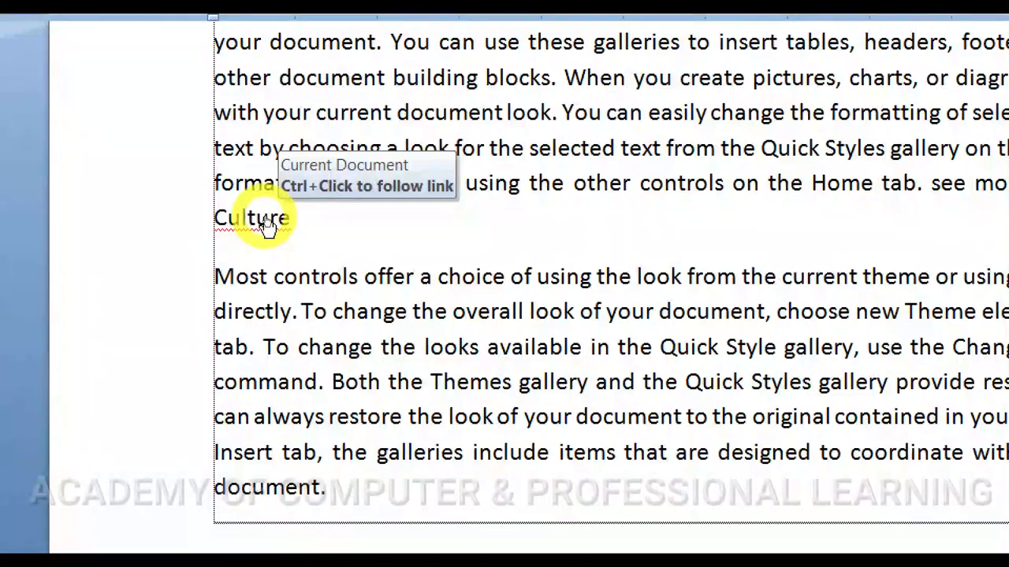
{"action": "left_click", "coordinate": [262, 219], "text": "ctrl"}
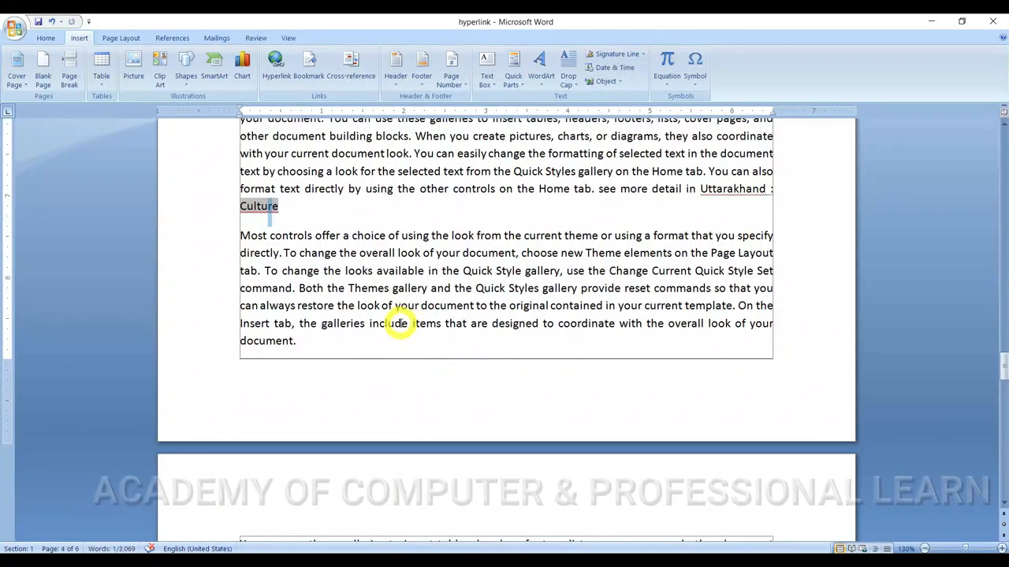
Step: Add "see" and a hyperlinked cross-reference to the Uttarakhand heading text at the end of the second paragraph on page 5
{"action": "scroll", "coordinate": [402, 309], "scroll_direction": "down", "scroll_amount": 8}
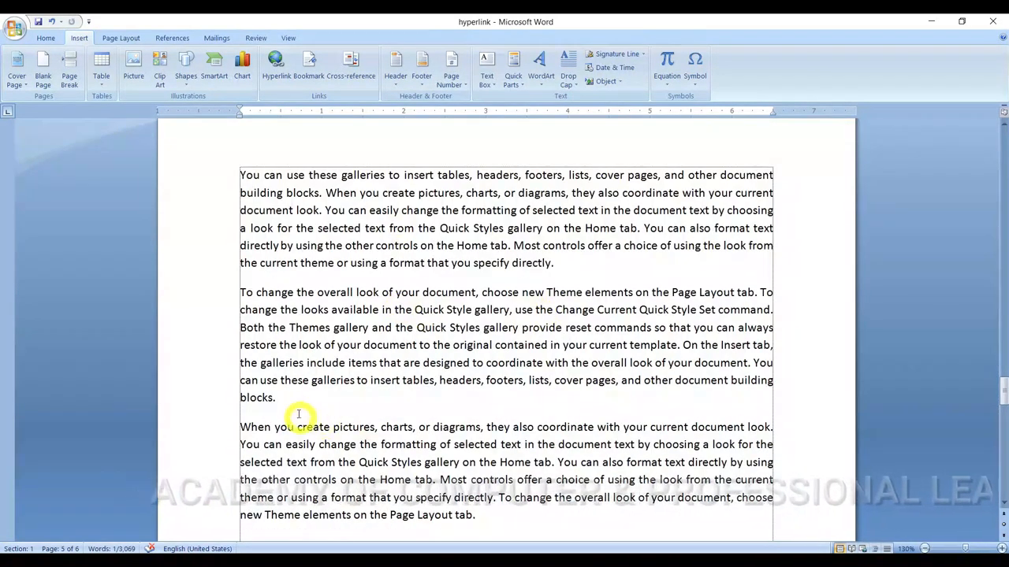
{"action": "left_click_drag", "start_coordinate": [270, 292], "coordinate": [293, 387]}
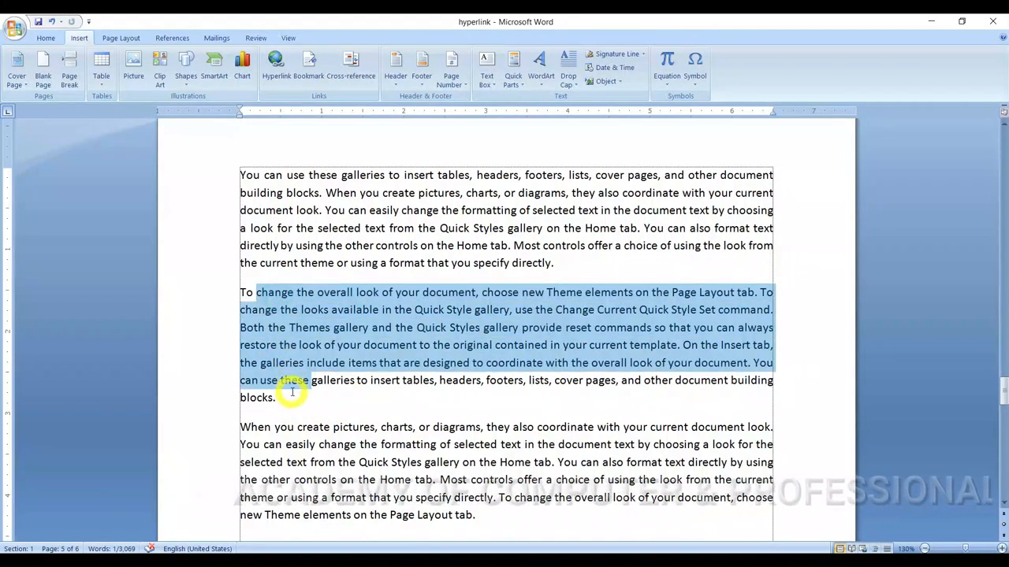
{"action": "left_click", "coordinate": [291, 398]}
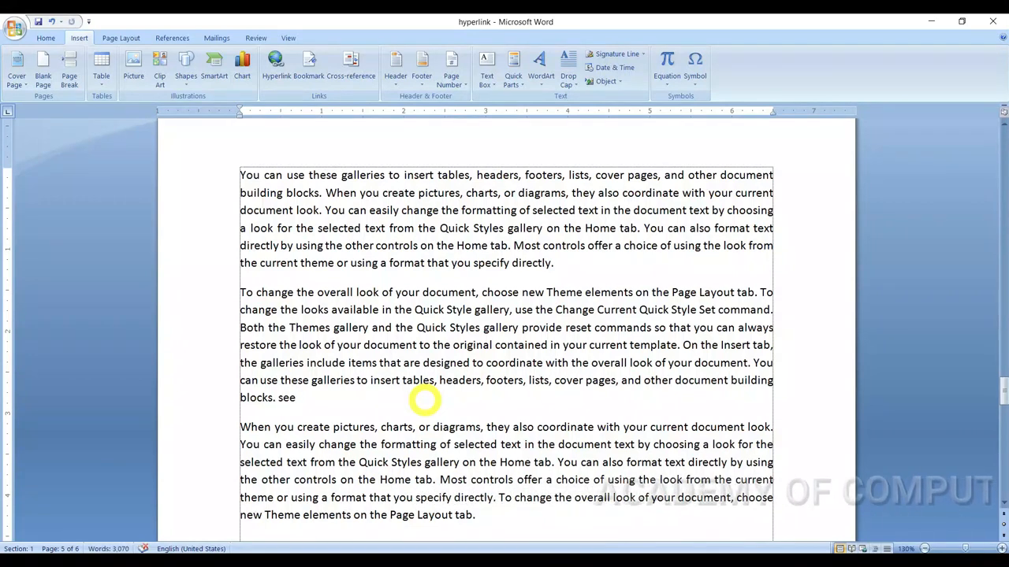
{"action": "left_click", "coordinate": [353, 72]}
{"action": "left_click", "coordinate": [383, 262]}
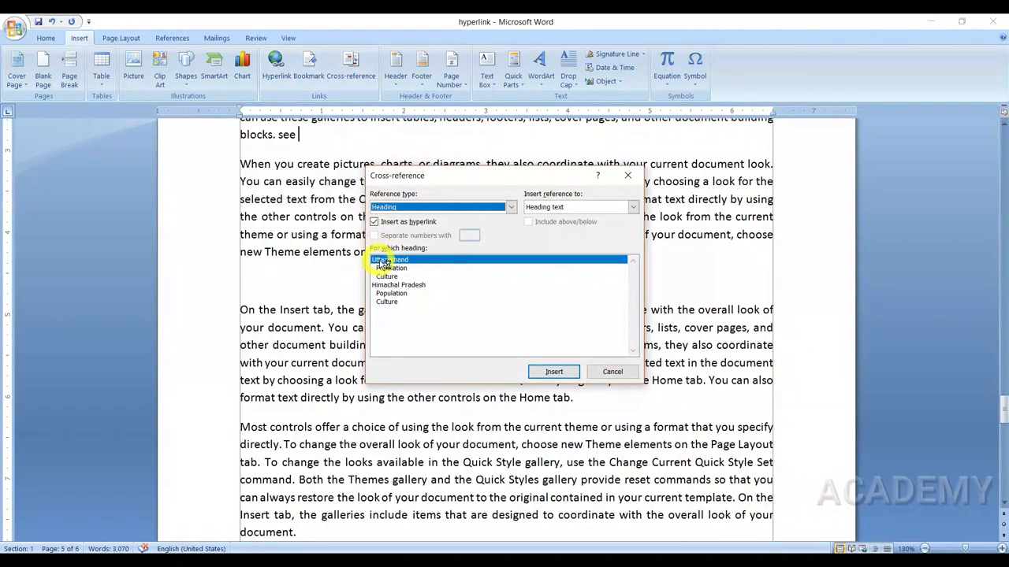
{"action": "left_click", "coordinate": [395, 210]}
{"action": "left_click", "coordinate": [396, 219]}
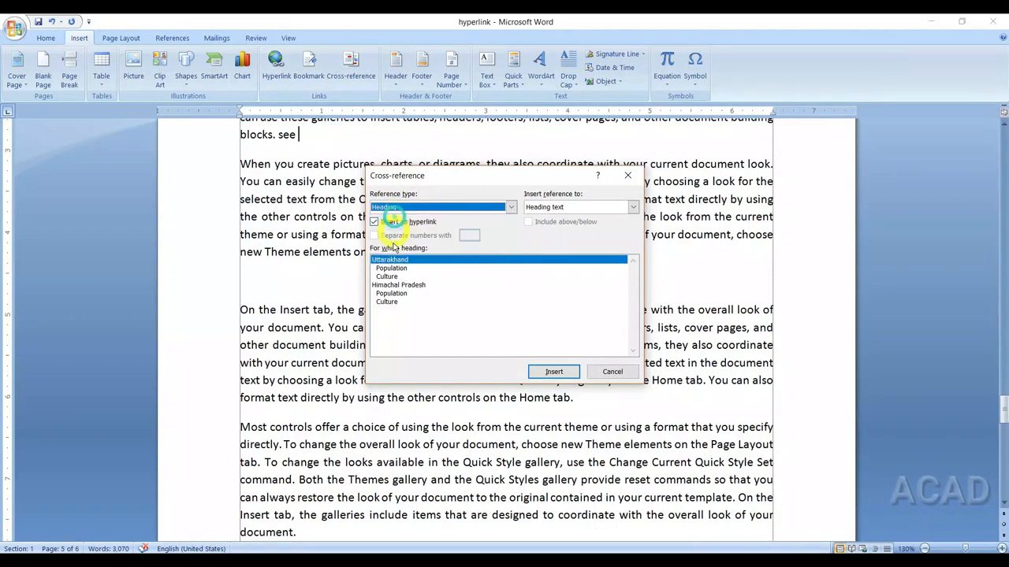
{"action": "left_click", "coordinate": [392, 261]}
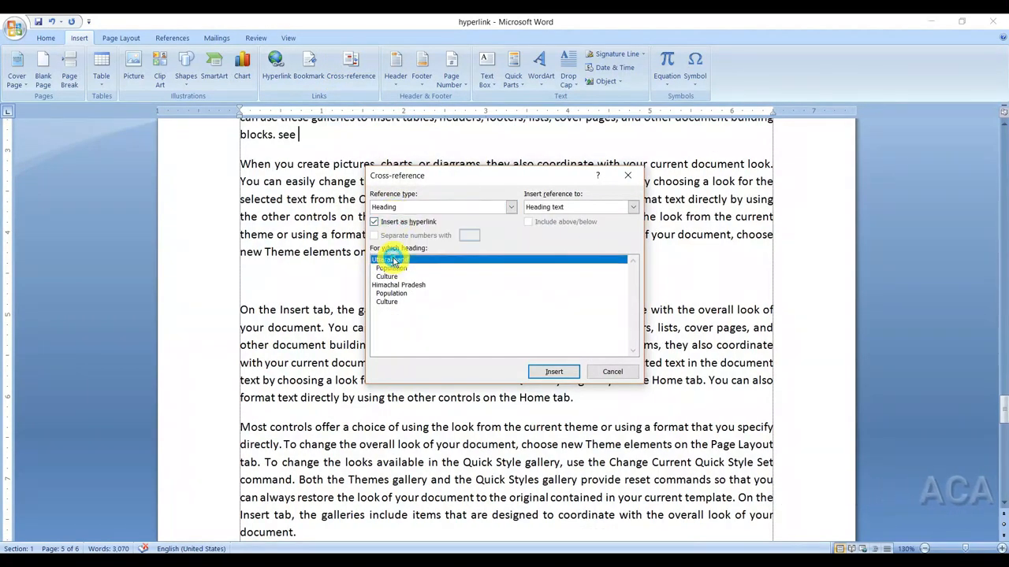
{"action": "left_click", "coordinate": [552, 373]}
{"action": "left_click", "coordinate": [607, 372]}
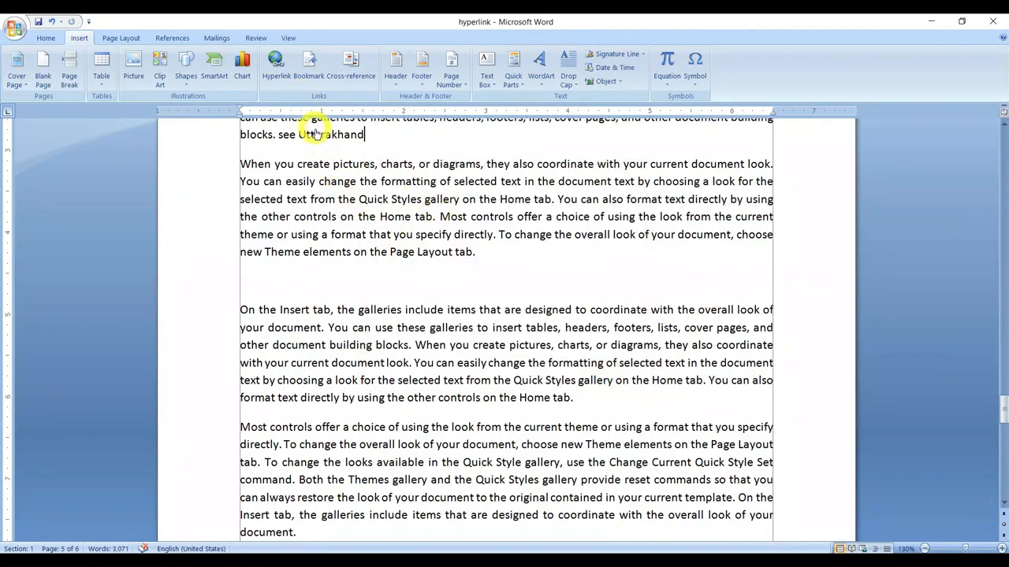
Step: Test the Uttarakhand cross-reference on page 5 by following it to the heading, going back, checking the page number and following it again
{"action": "left_click", "coordinate": [315, 135], "text": "ctrl"}
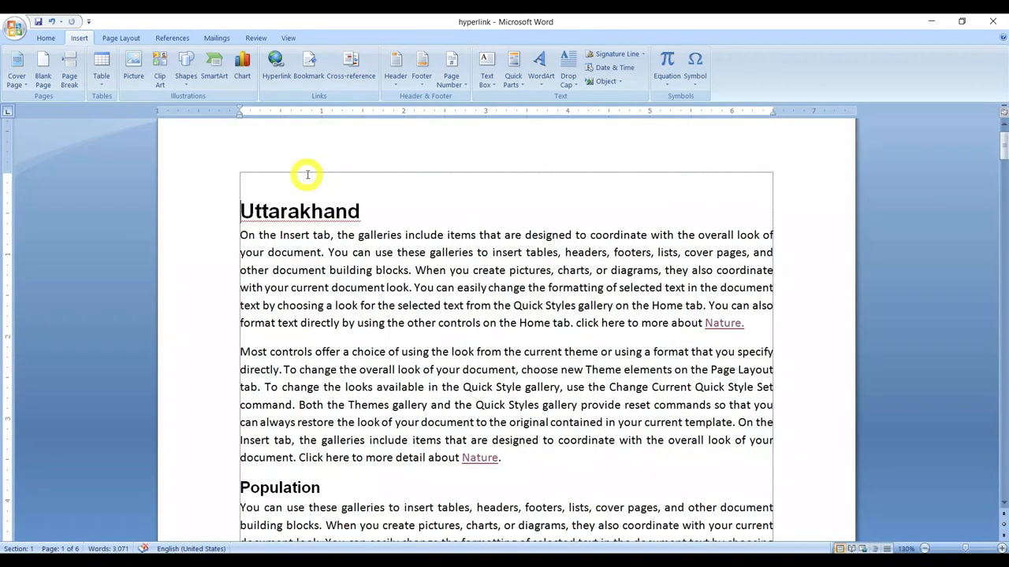
{"action": "key", "text": "alt+Left"}
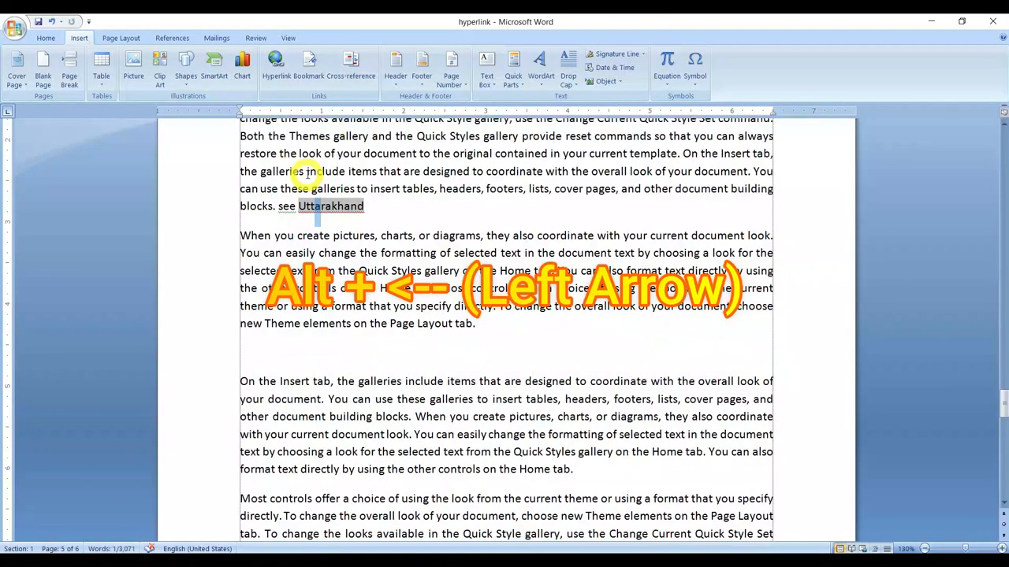
{"action": "scroll", "coordinate": [336, 213], "scroll_direction": "up", "scroll_amount": 15}
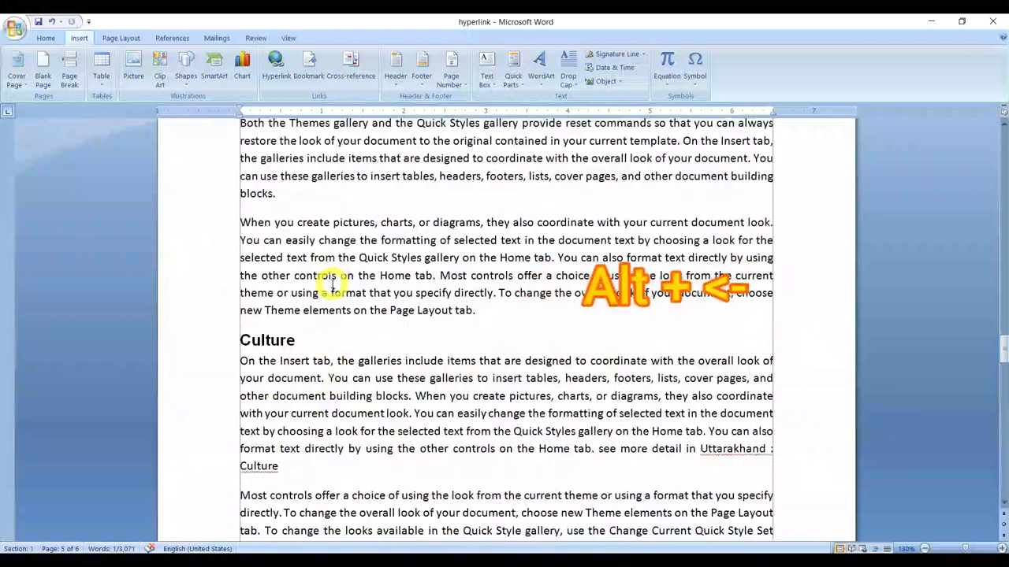
{"action": "scroll", "coordinate": [298, 332], "scroll_direction": "up", "scroll_amount": 10}
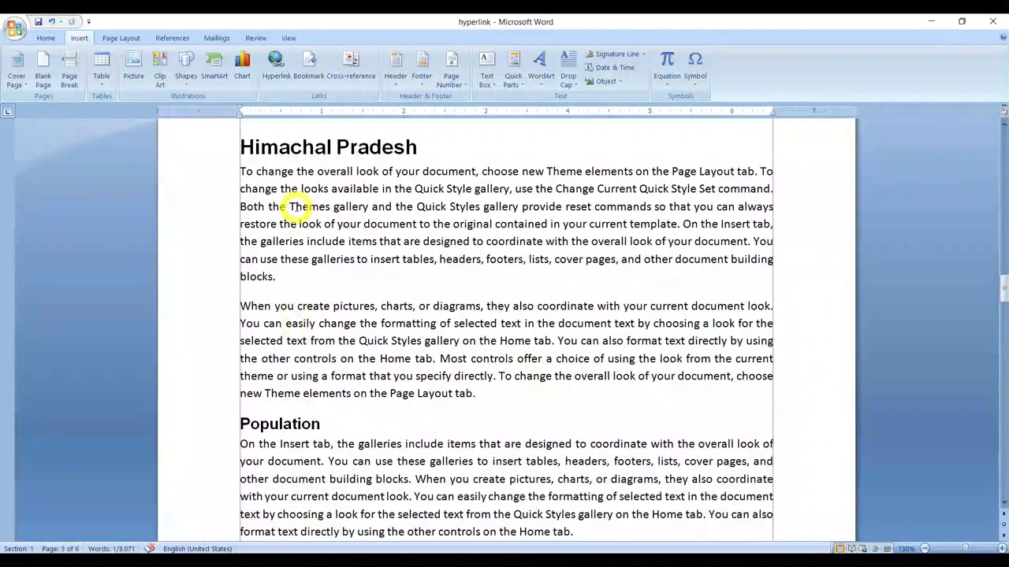
{"action": "scroll", "coordinate": [300, 286], "scroll_direction": "down", "scroll_amount": 15}
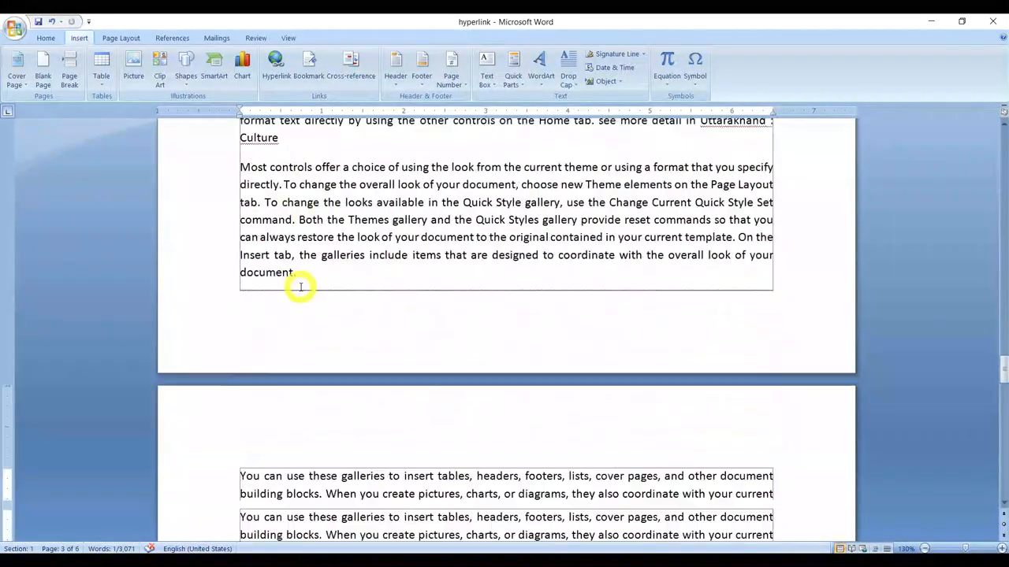
{"action": "scroll", "coordinate": [301, 286], "scroll_direction": "down", "scroll_amount": 8}
{"action": "left_click", "coordinate": [428, 393]}
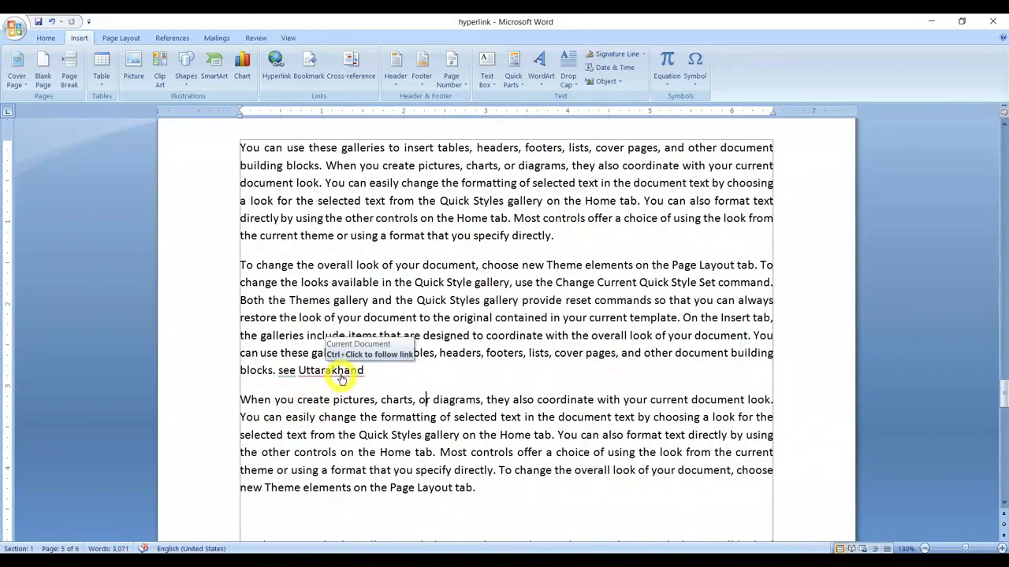
{"action": "left_click", "coordinate": [342, 378], "text": "ctrl"}
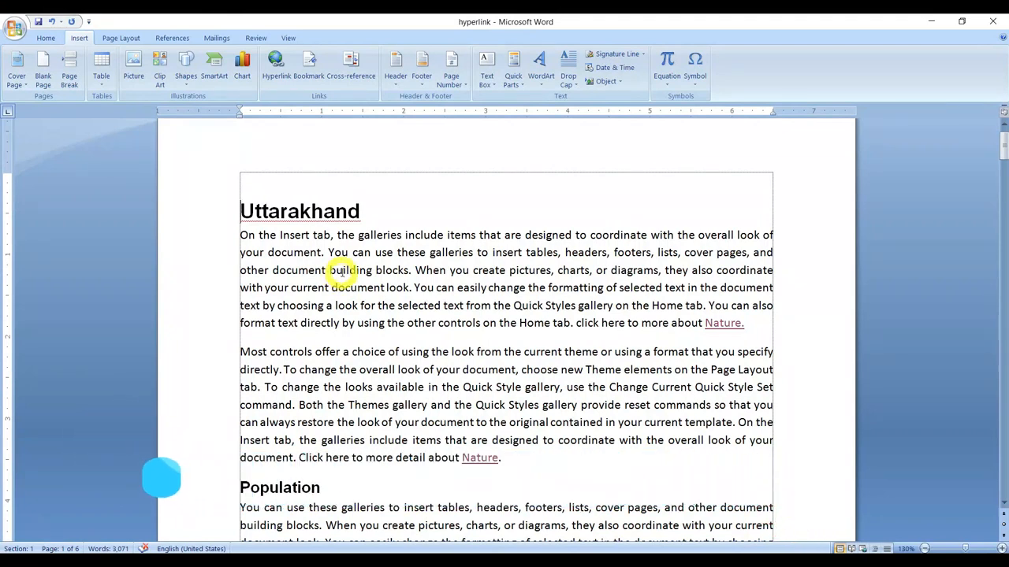
Step: Locate the Cross-reference command among the caption tools
{"action": "left_click", "coordinate": [45, 37]}
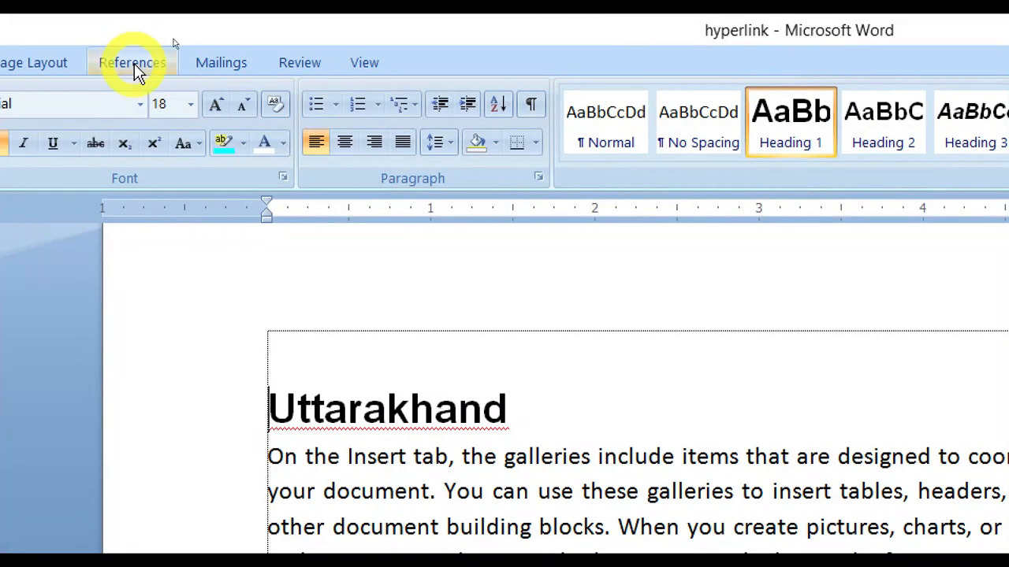
{"action": "left_click", "coordinate": [133, 65]}
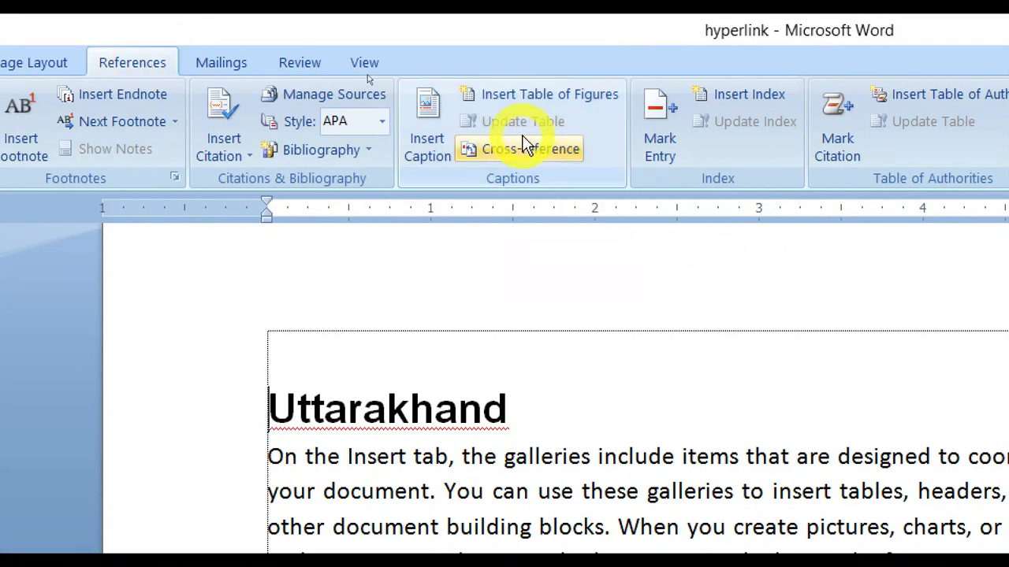